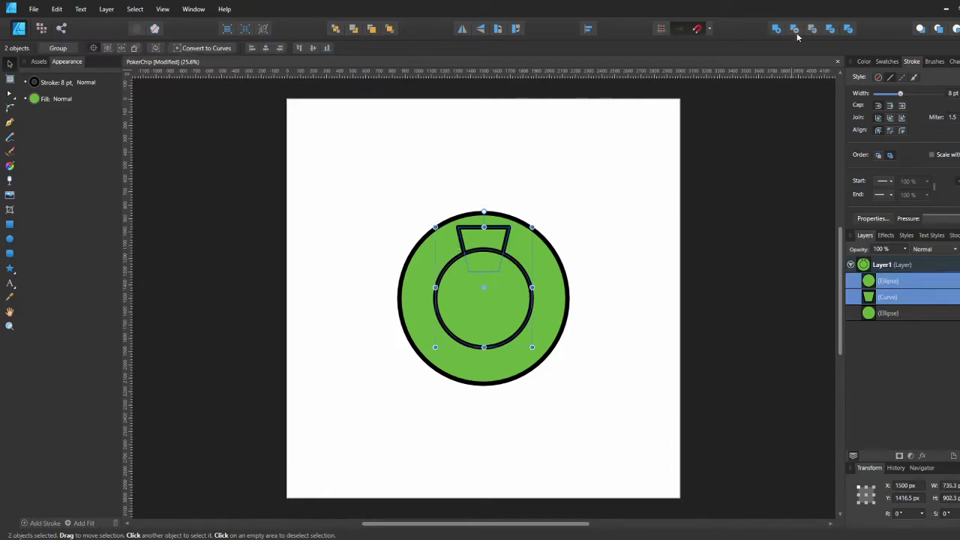
Step: Reposition the trapezoid near the outer circle's upper edge and subtract the small circle from it to curve its lower edge
key(ctrl+z)
click(491, 238)
mouse_move(491, 239)
mouse_down()
mouse_move(491, 224)
mouse_move(479, 252)
mouse_move(484, 228)
mouse_up()
shift+click(515, 282)
click(796, 30)
key(a)
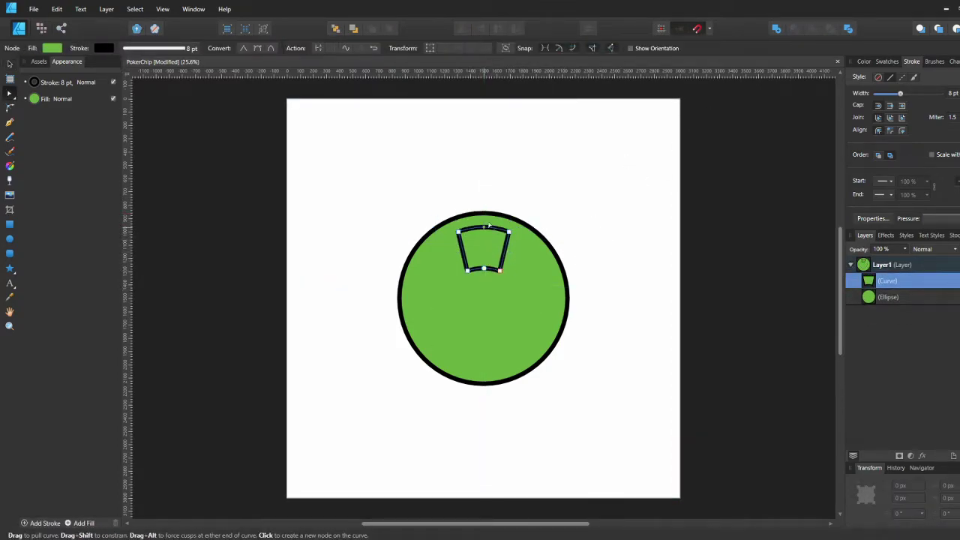
Step: Enlarge the outer green circle about its centre to about 1396 px wide
key(v)
click(540, 315)
drag(568, 385, 574, 392)
Step: Place the wedge's rotation origin at the circle's centre and duplicate it at 60° increments to make six evenly spaced wedges
drag(487, 270, 484, 298)
key(ctrl+j)
click(908, 513)
key(Return)
key(ctrl+j)
key(ctrl+j)
key(ctrl+j)
key(ctrl+j)
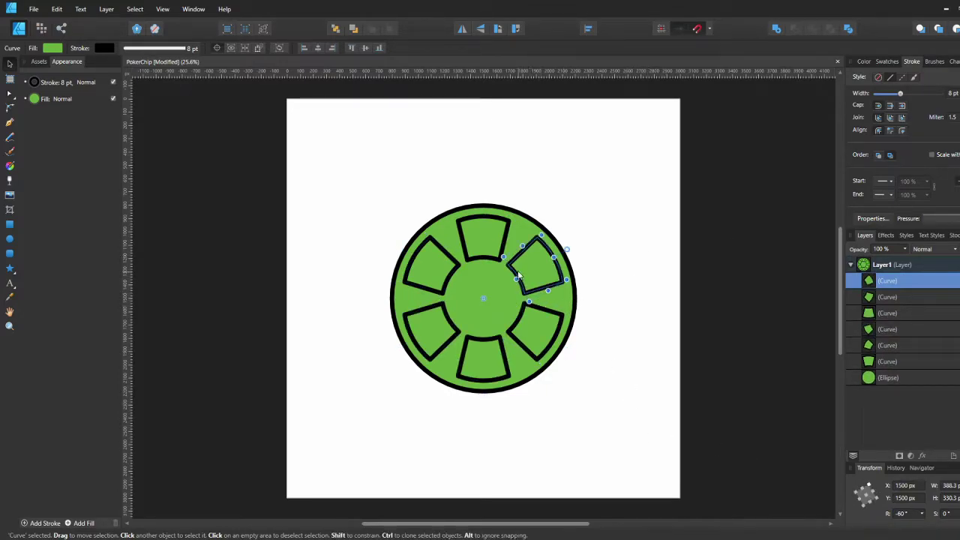
Step: Select all six wedges around the chip and group them
click(484, 237)
shift+click(432, 263)
shift+click(424, 317)
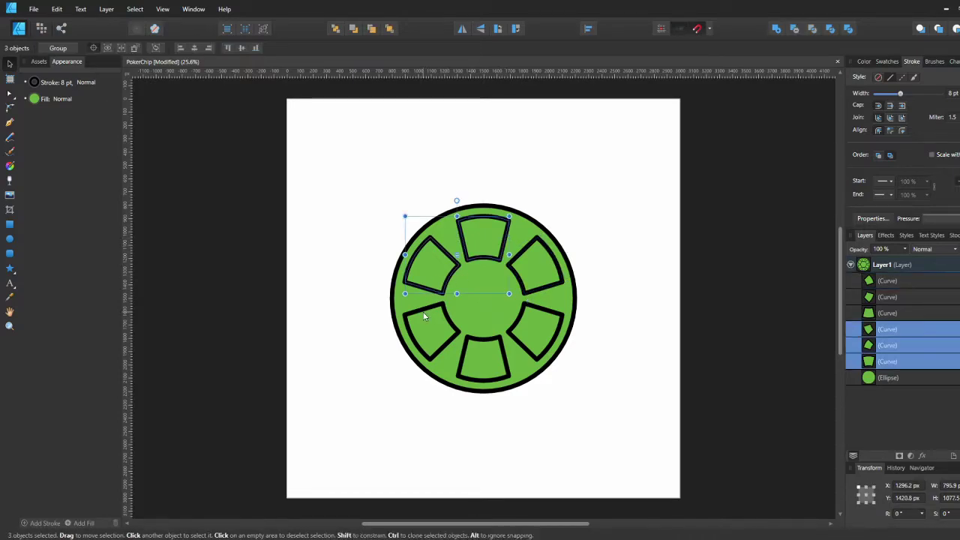
shift+click(484, 358)
shift+click(536, 332)
shift+click(536, 264)
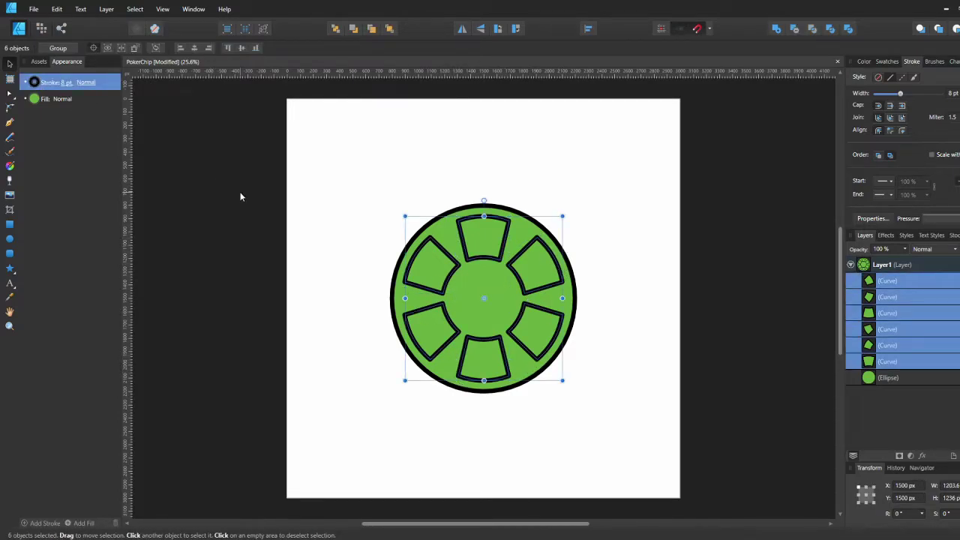
key(ctrl+g)
Step: Fill the wedge group with a dark green based on C 62, M 0, Y 100 and remove its black outline
click(34, 98)
click(50, 118)
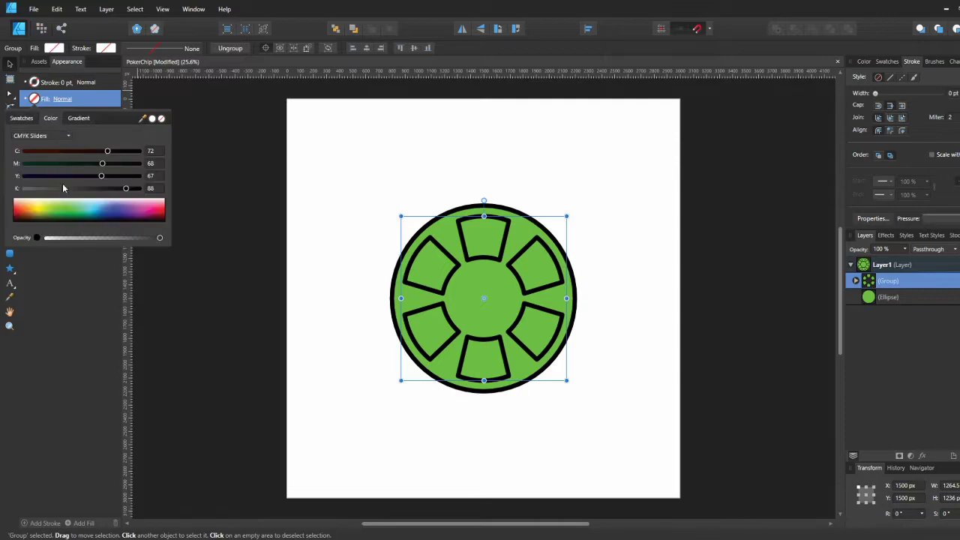
click(22, 119)
click(36, 136)
click(53, 120)
drag(82, 189, 98, 191)
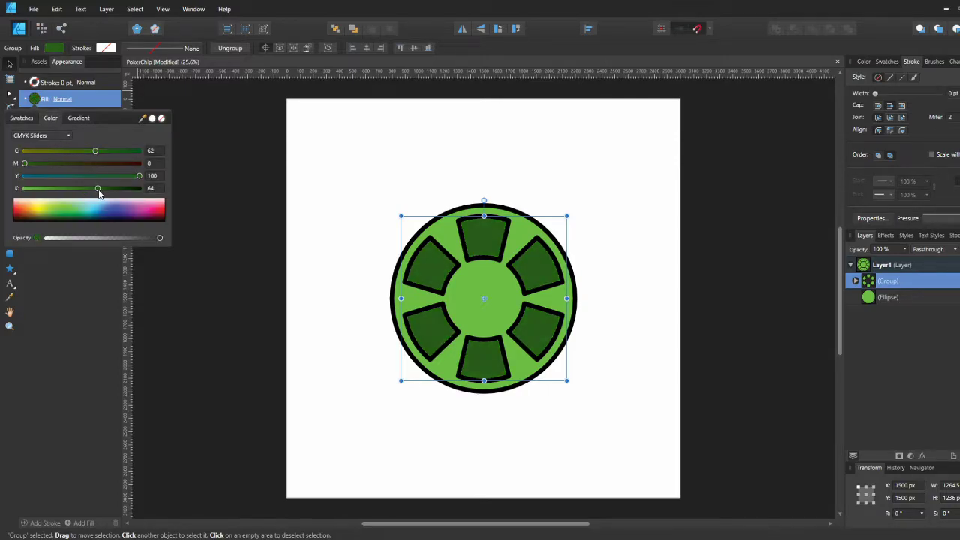
click(37, 82)
click(38, 103)
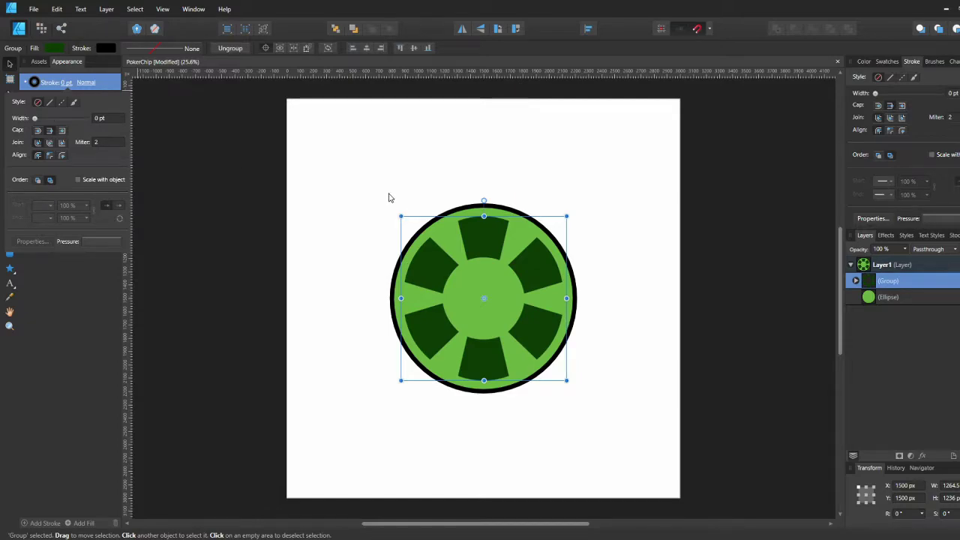
Step: Enlarge the wedge group slightly about its centre and save the document
drag(567, 216, 573, 211)
click(618, 226)
key(ctrl+s)
Step: Duplicate Layer1 with the whole chip and expand the contents of the upper copy
click(863, 268)
key(ctrl+j)
click(851, 280)
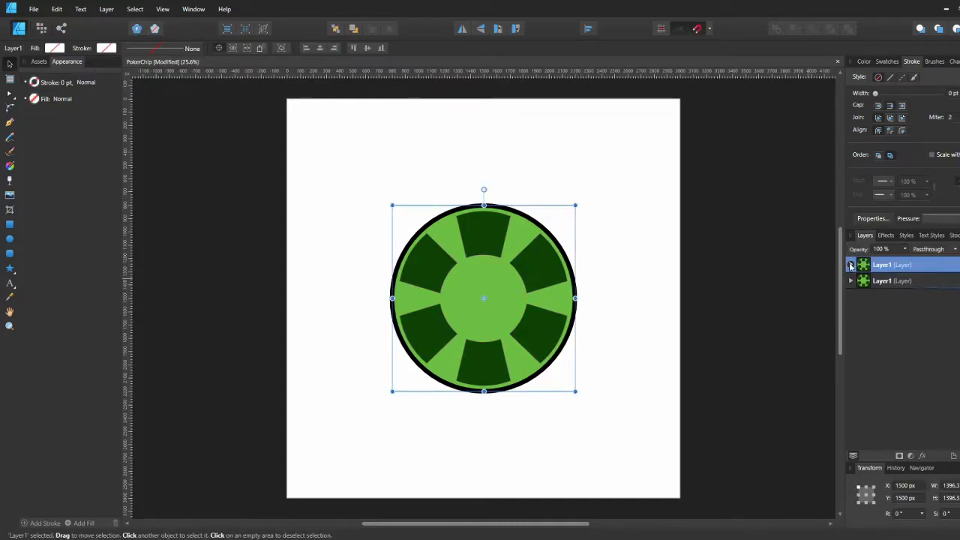
click(851, 265)
Step: Duplicate the large circle, remove the copy's fill, and shrink it about the centre to about 634 px wide
click(876, 300)
key(ctrl+j)
click(54, 48)
click(162, 70)
drag(575, 205, 517, 242)
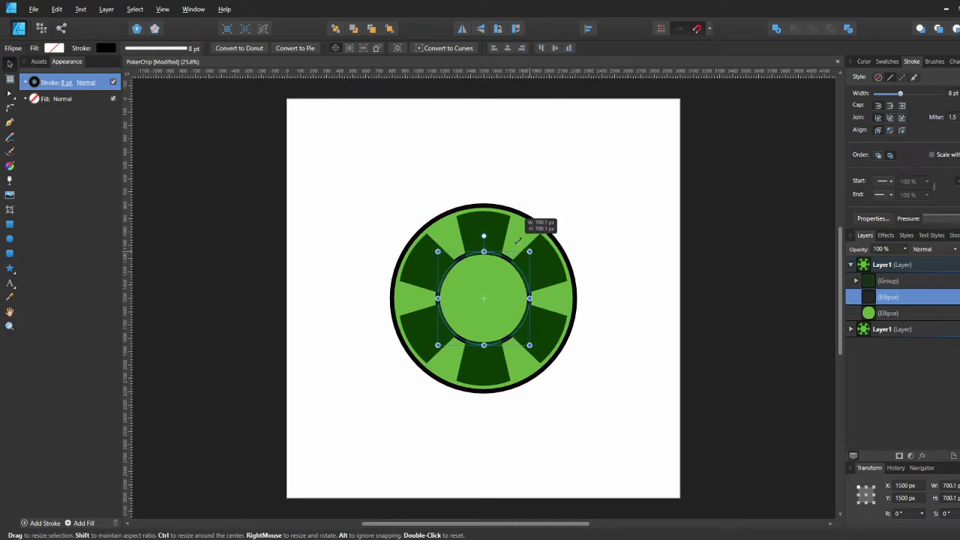
drag(517, 241, 513, 246)
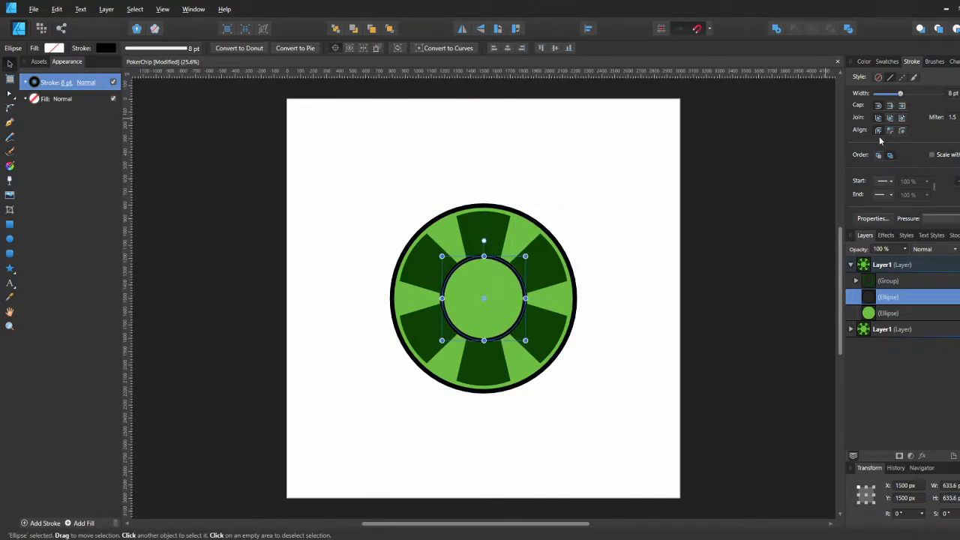
Step: Make the inner circle's stroke dashed with a dash pattern of 1, 0.05, 0, 0
click(885, 219)
click(641, 131)
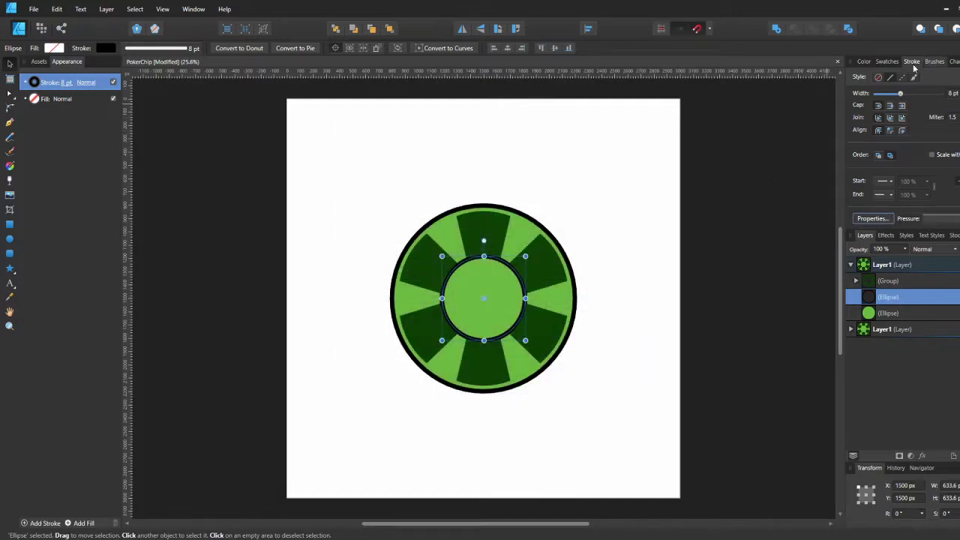
click(167, 49)
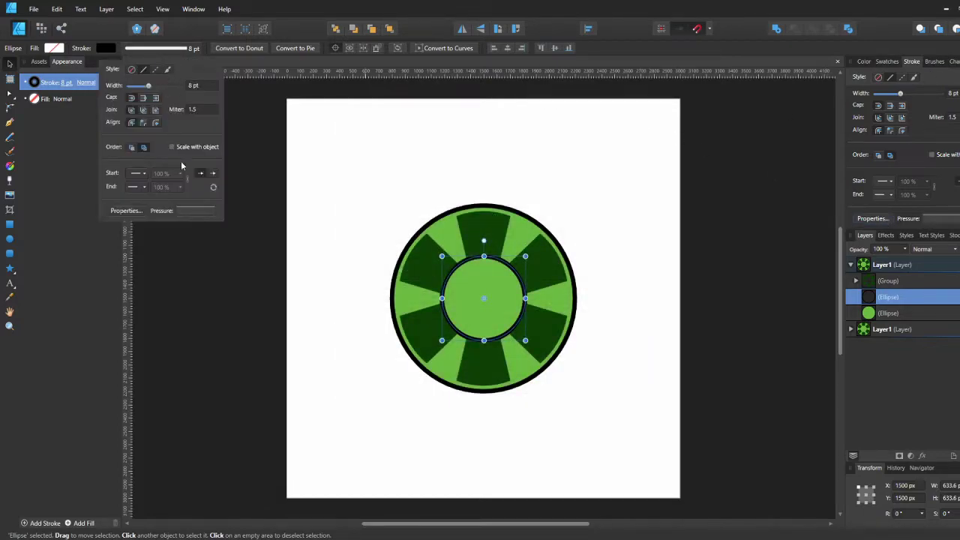
click(156, 69)
click(143, 173)
click(142, 171)
text(0.05)
key(Return)
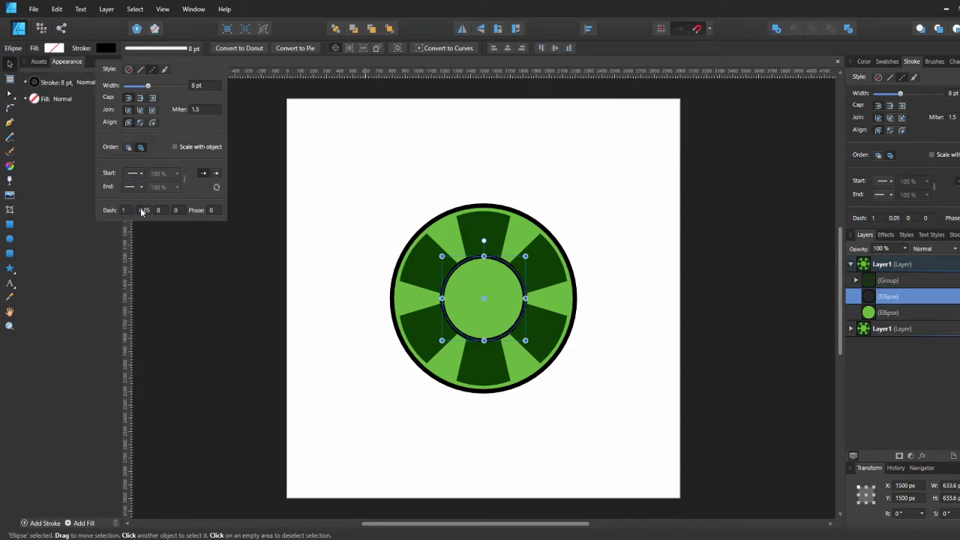
Step: Set the inner circle's dash pattern to 1, 5, 5, 0
text(0)
key(Return)
click(214, 210)
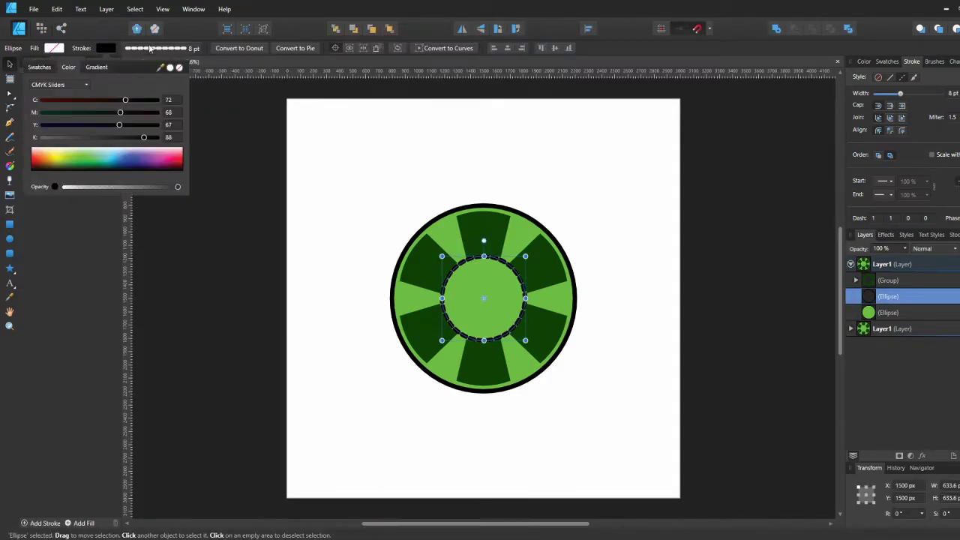
click(105, 48)
click(162, 211)
text(0)
key(Return)
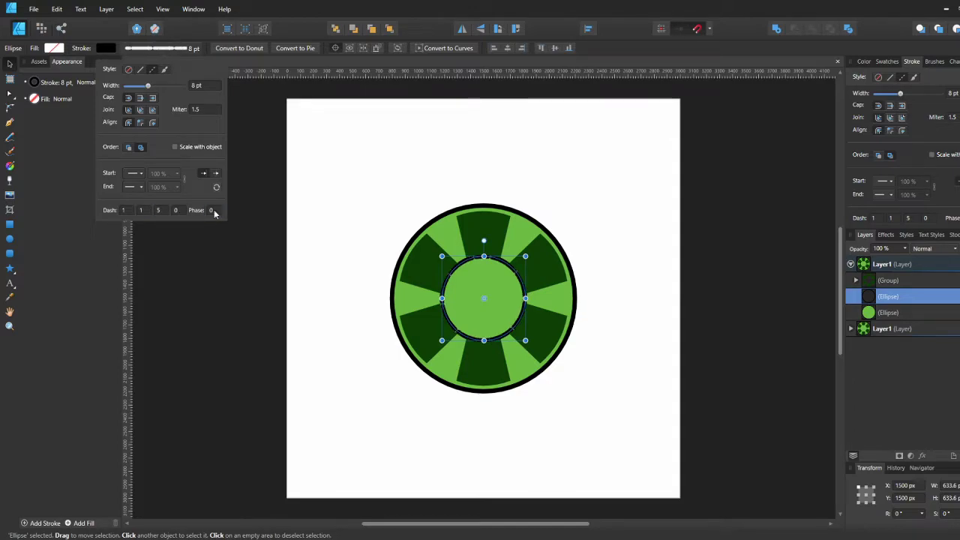
click(148, 211)
text(5)
key(Return)
Step: Reselect the inner circle and set its dash pattern to 2, 1, 5, 0
click(292, 284)
click(457, 266)
click(892, 300)
click(105, 48)
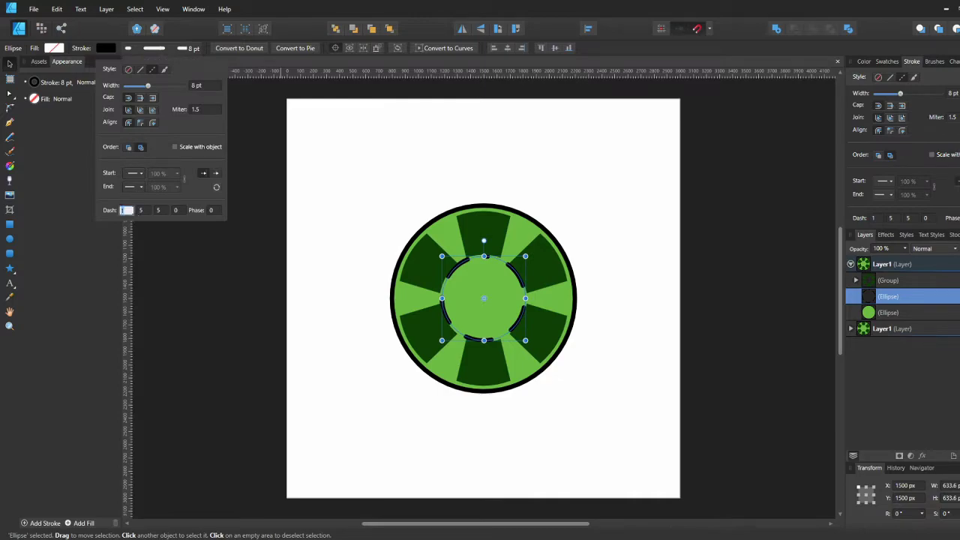
text(2)
key(Return)
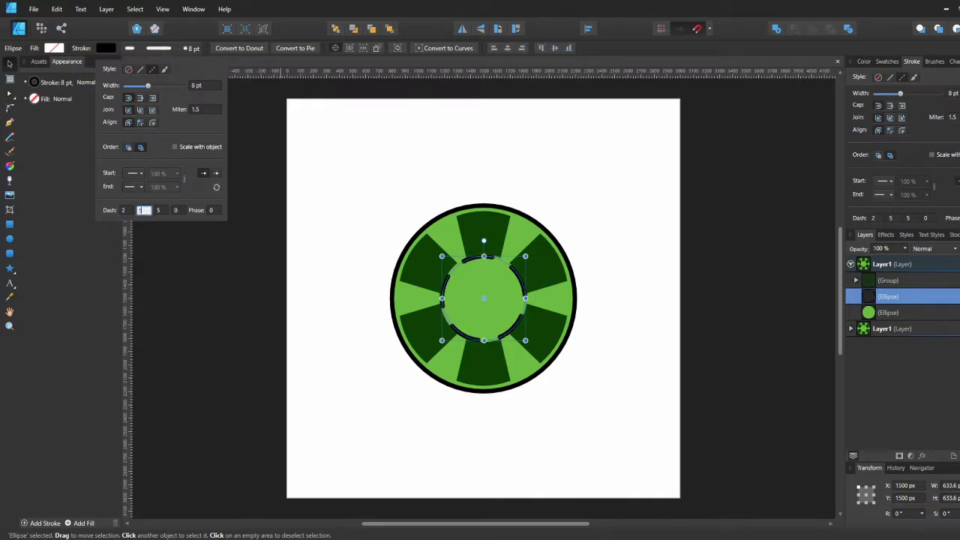
key(Return)
key(BackSpace)
key(Return)
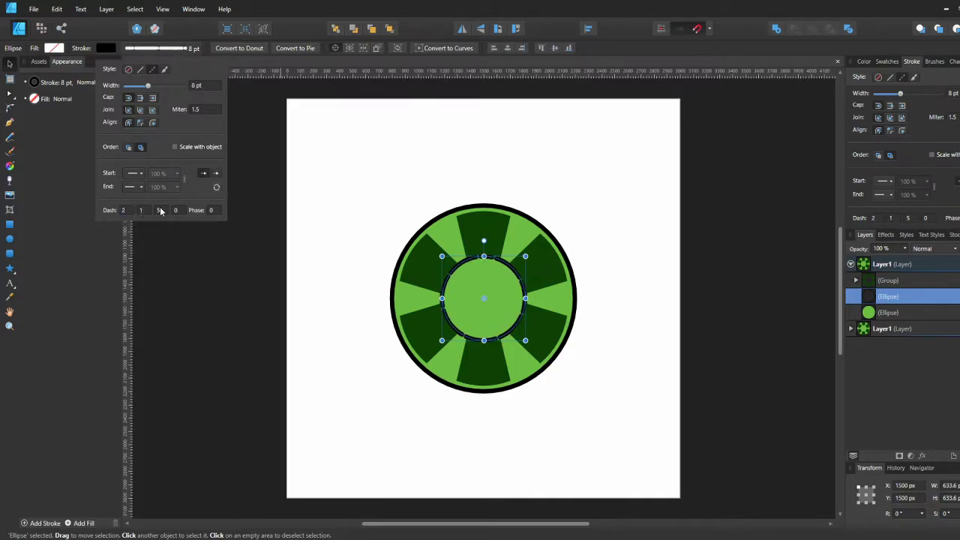
Step: Set the inner circle's dash pattern to 0, 5, 0, 8
click(176, 210)
text(8)
key(Return)
text(1)
key(Return)
text(0)
key(Return)
click(144, 211)
text(0.05)
key(Return)
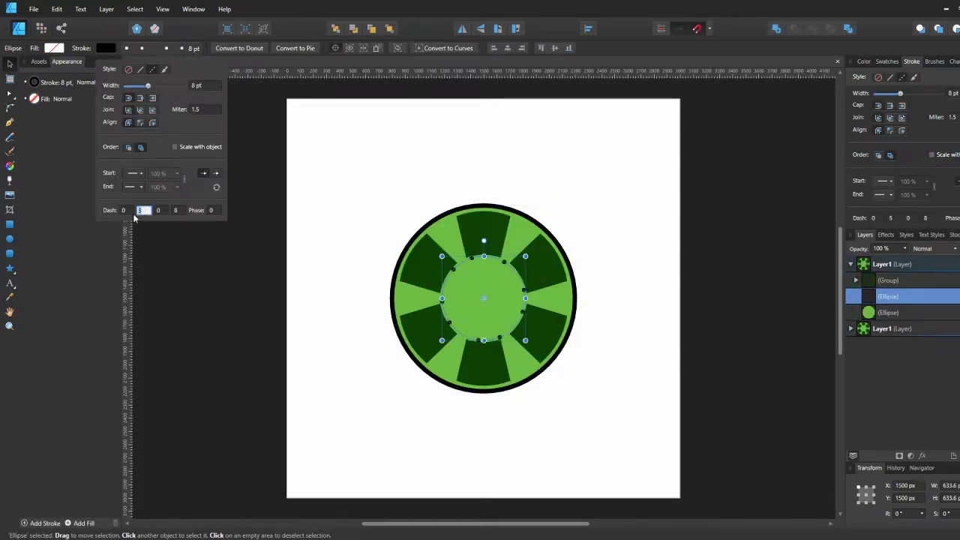
Step: Try larger first dash values on the inner circle, ending with a dash pattern of 3, 1, 3, 8
click(132, 212)
text(5)
key(Return)
click(131, 214)
text(4)
key(Return)
click(131, 214)
text(3)
key(Return)
text(1)
click(159, 212)
text(3)
key(Return)
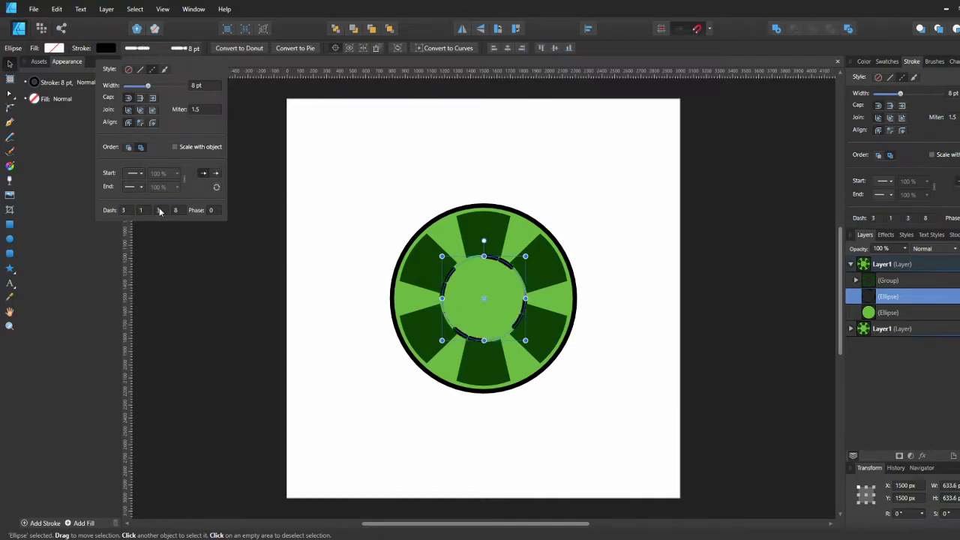
Step: Set the inner circle's dash pattern to 3, 1, 8, 1 with a phase of 6
text(8)
key(Return)
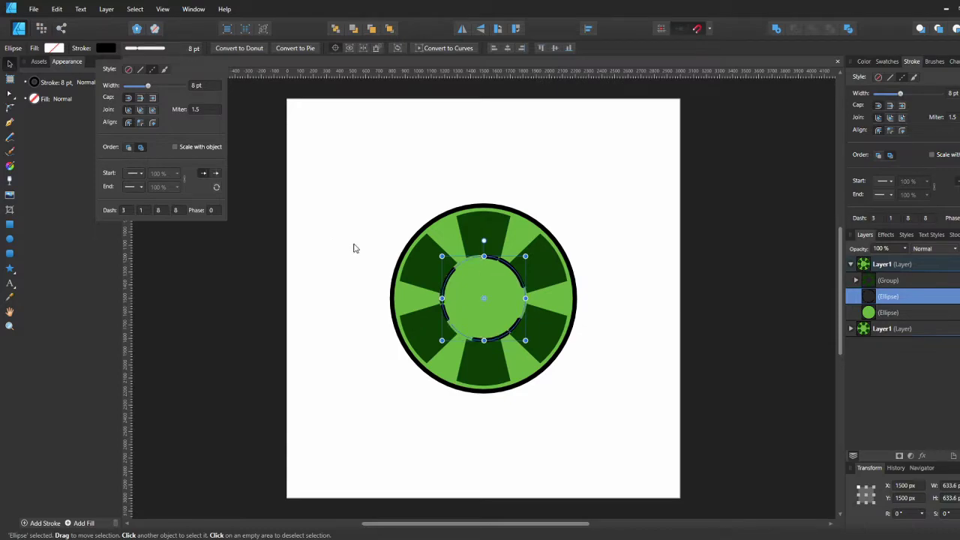
text(6)
key(Return)
text(1)
key(Return)
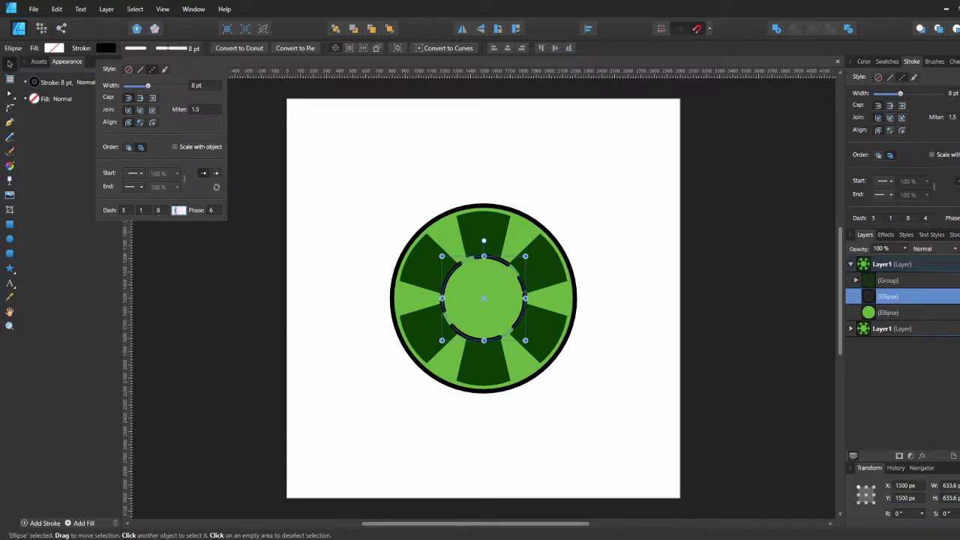
Step: Set the first two dash values of the inner circle to 5 and 8
click(140, 211)
text(8)
key(Return)
click(123, 210)
text(5)
key(Return)
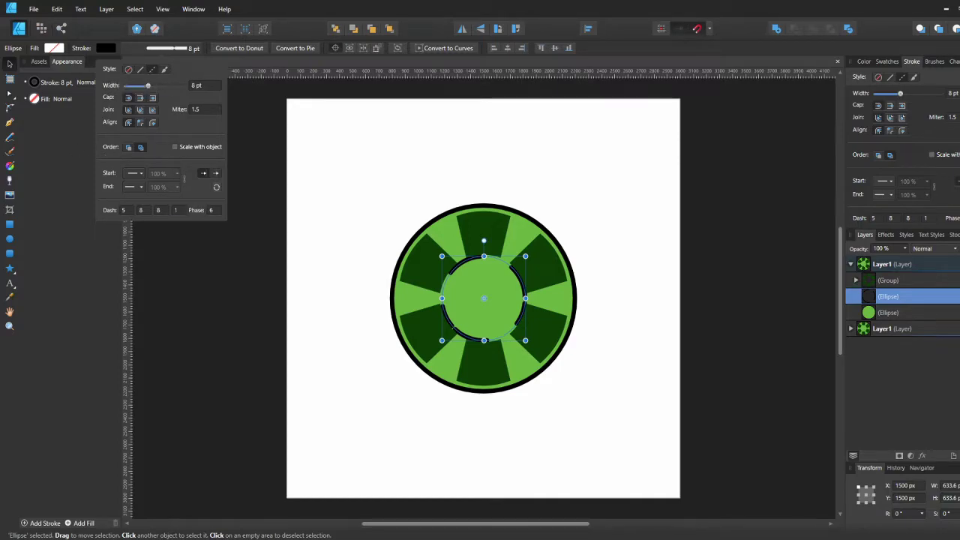
Step: Switch the inner circle's dashed stroke to butt caps
click(923, 75)
click(953, 61)
click(934, 63)
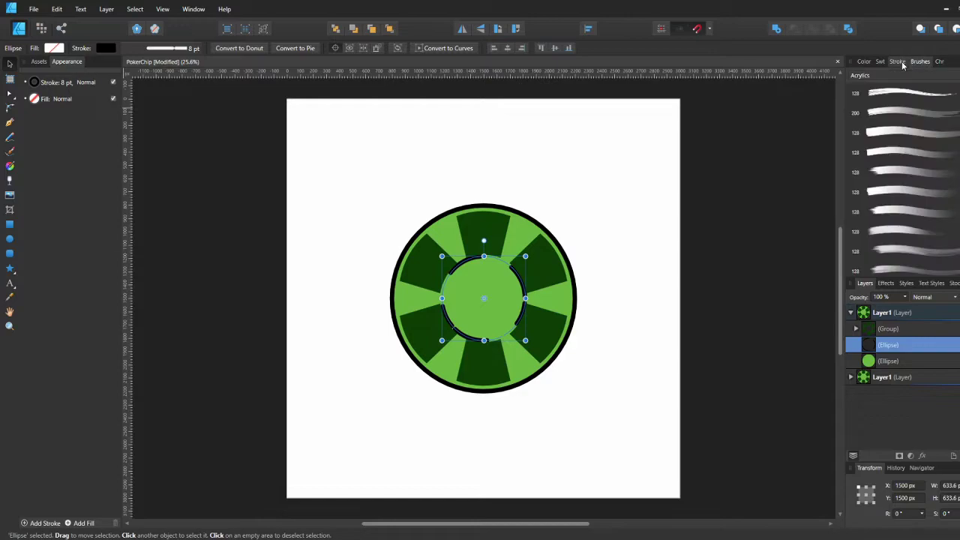
click(910, 63)
click(158, 50)
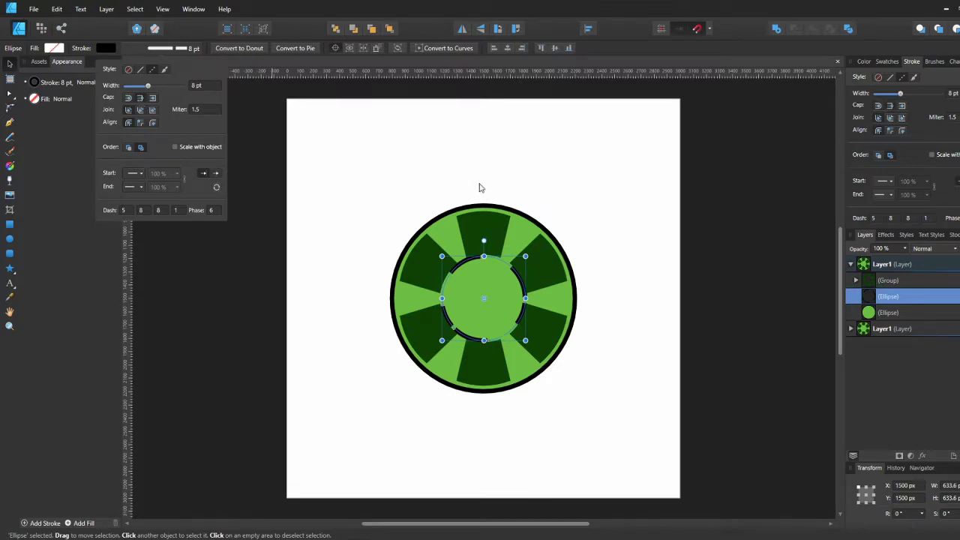
click(440, 172)
Step: Duplicate the dashed inner circle and rotate the copy by 60°
click(466, 263)
key(ctrl+j)
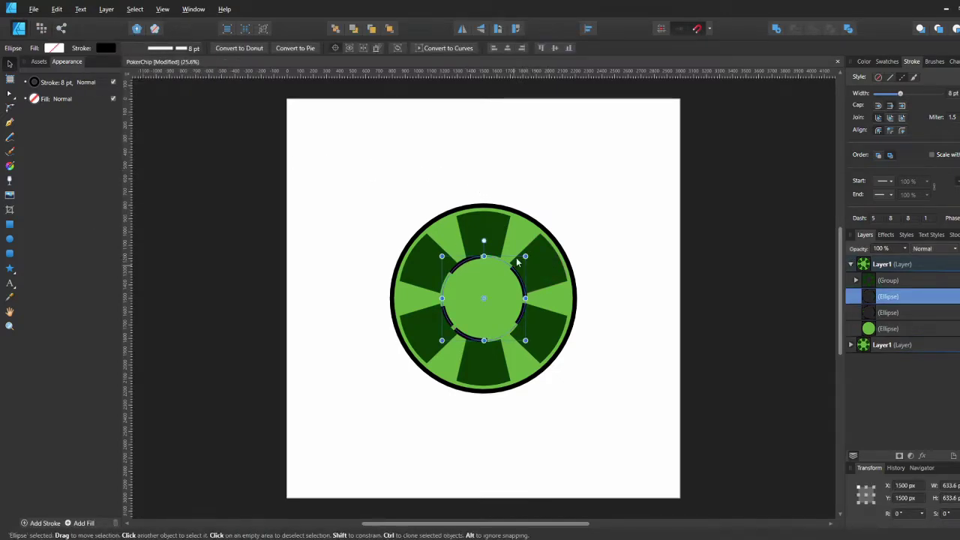
drag(527, 256, 469, 240)
Step: Set the rotated copy's dash pattern to 1, 1, 5, 0
click(148, 50)
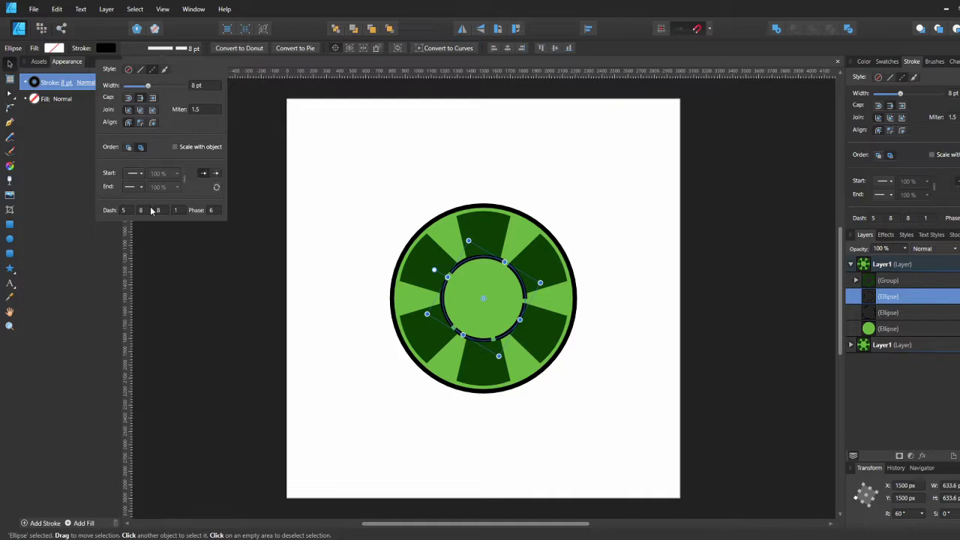
click(176, 213)
text(0)
key(Return)
click(161, 212)
text(5)
key(Return)
click(130, 212)
text(1)
click(737, 342)
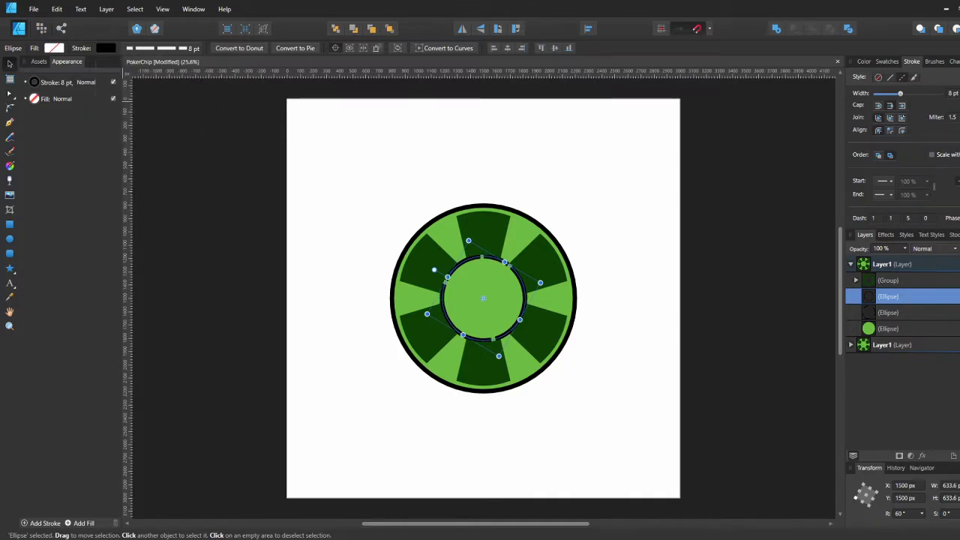
Step: Set the rotated copy's third dash value to 1 and its dash phase to 8
click(737, 343)
click(465, 266)
click(163, 50)
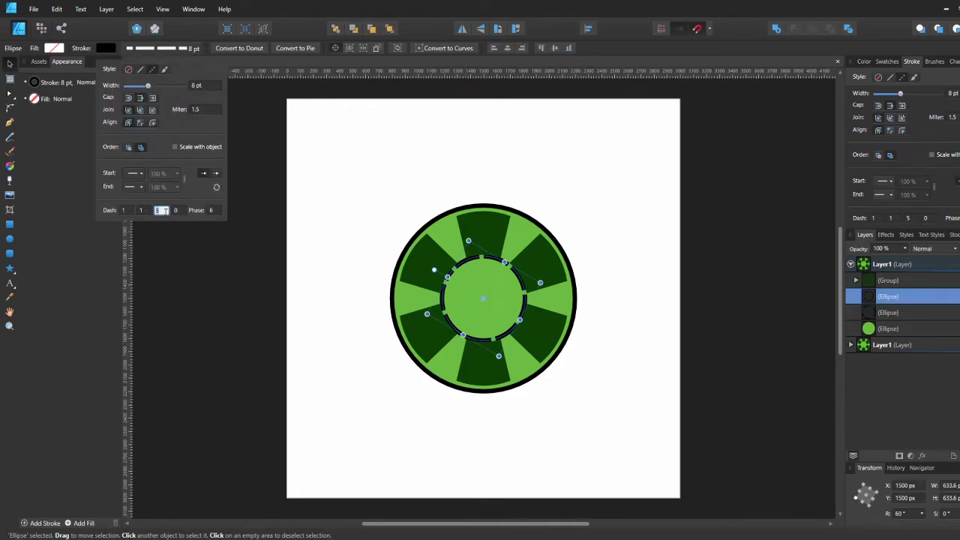
text(8)
key(Return)
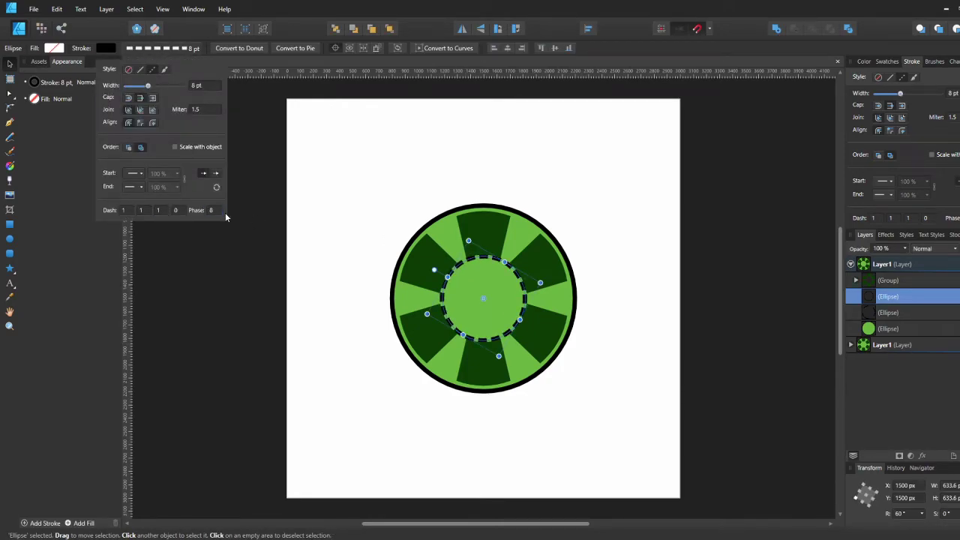
Step: Try a dash phase of 100 on the rotated copy and return the phase to 8
click(218, 212)
text(100)
key(Return)
click(219, 211)
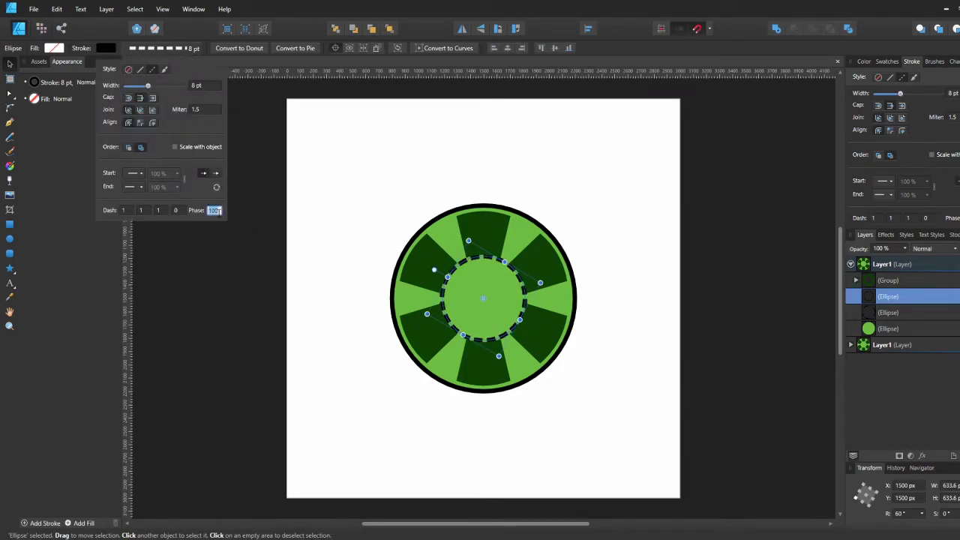
text(1)
key(Return)
text(0)
key(Return)
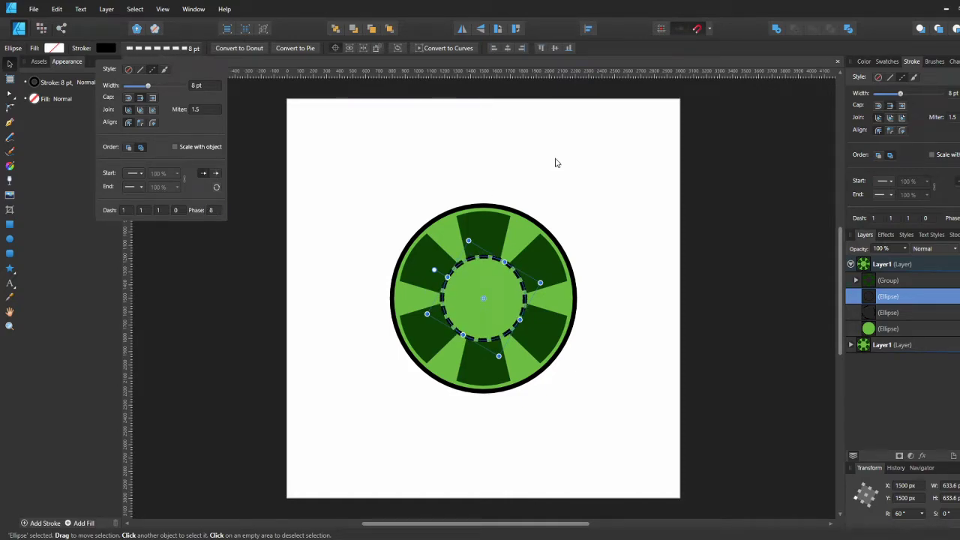
Step: Reselect the rotated copy and set its fourth dash value to 1 for a 1, 1, 1, 1 pattern
click(553, 163)
click(516, 261)
click(892, 296)
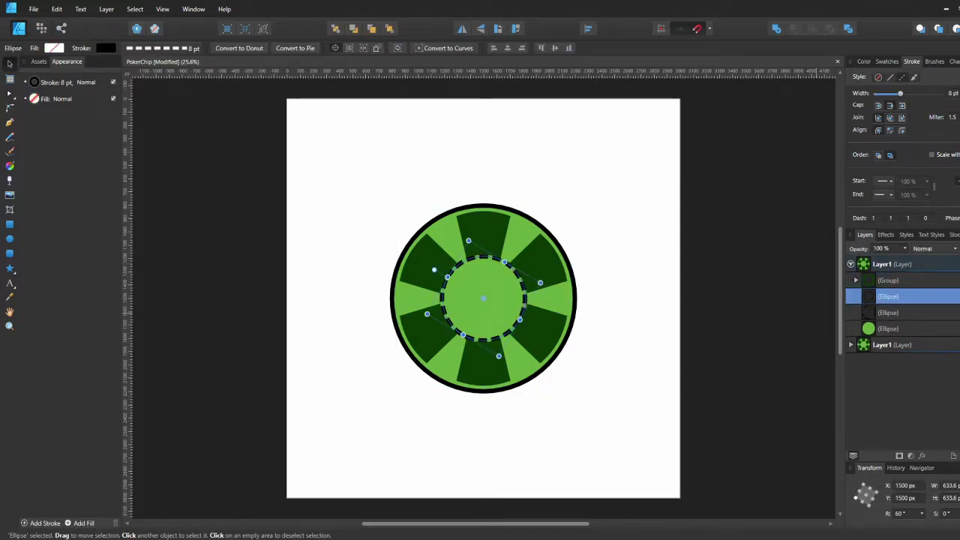
click(725, 322)
click(893, 297)
click(152, 50)
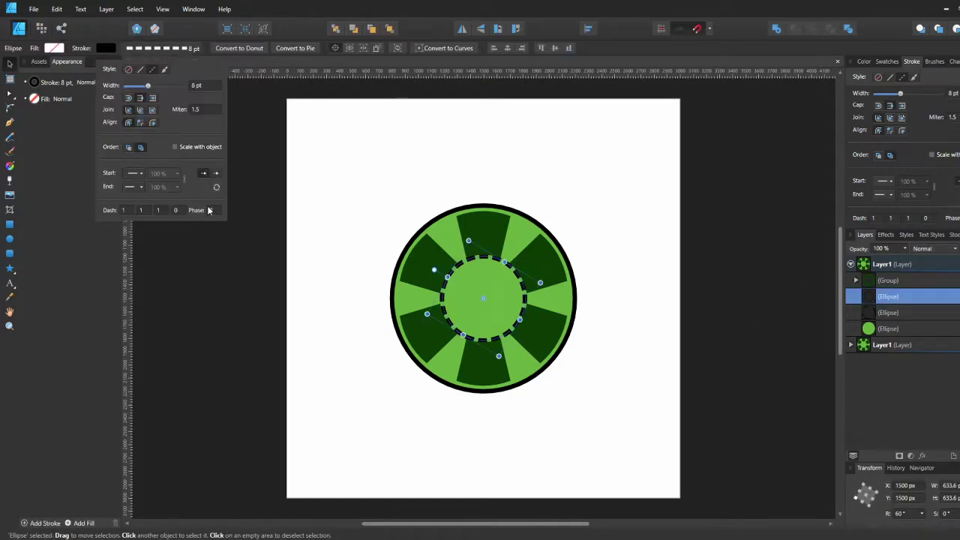
text(1)
key(Return)
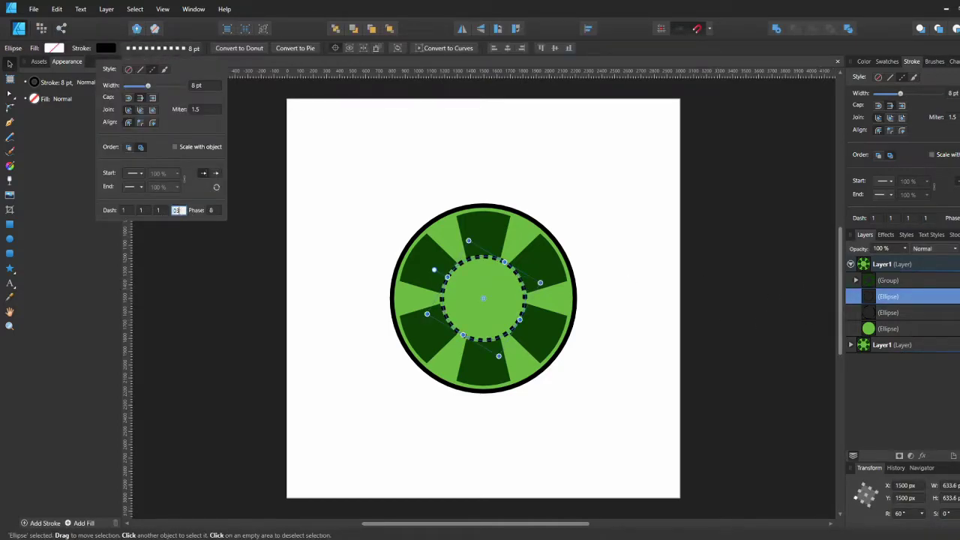
Step: Set the rotated dashed ellipse's dash pattern to 3, 1, 1, 0
click(322, 255)
click(462, 264)
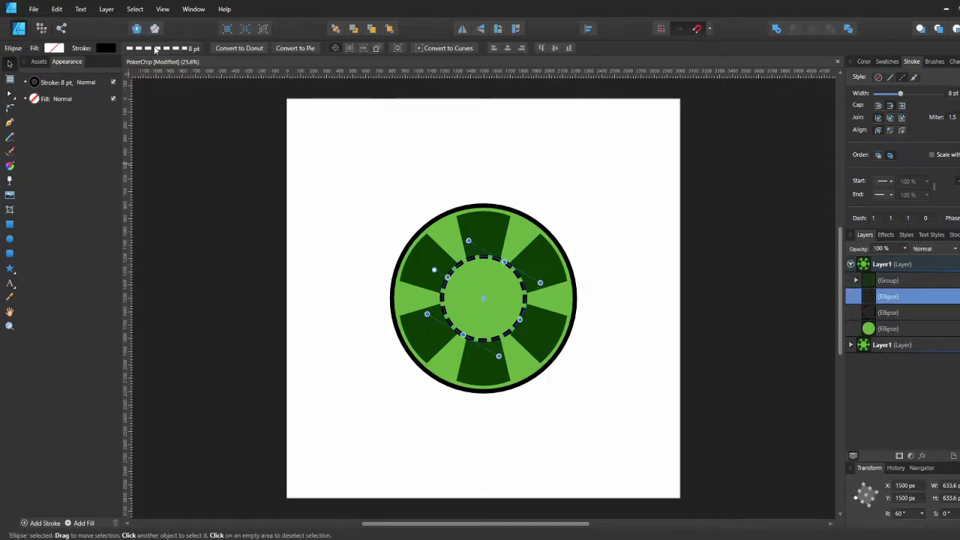
click(161, 48)
click(125, 210)
text(2)
key(Return)
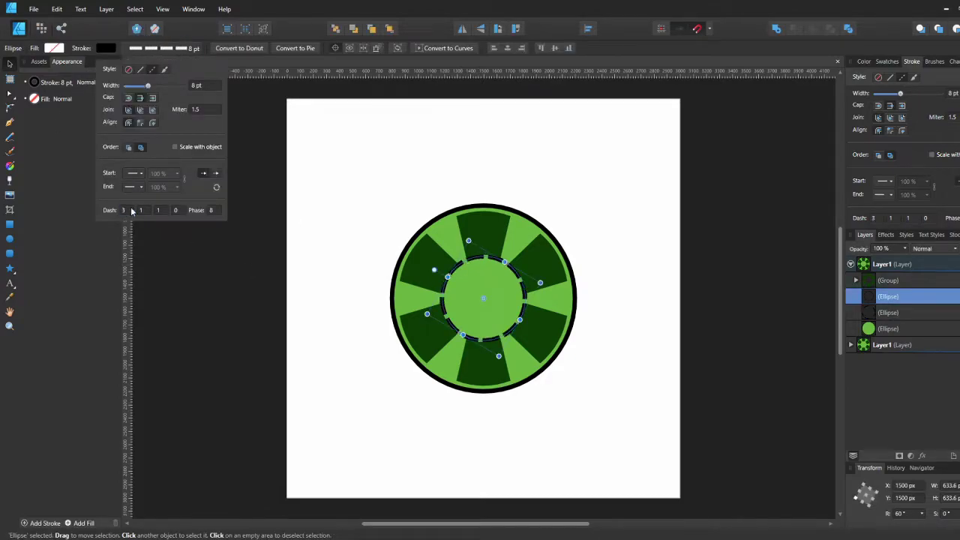
click(227, 271)
click(501, 262)
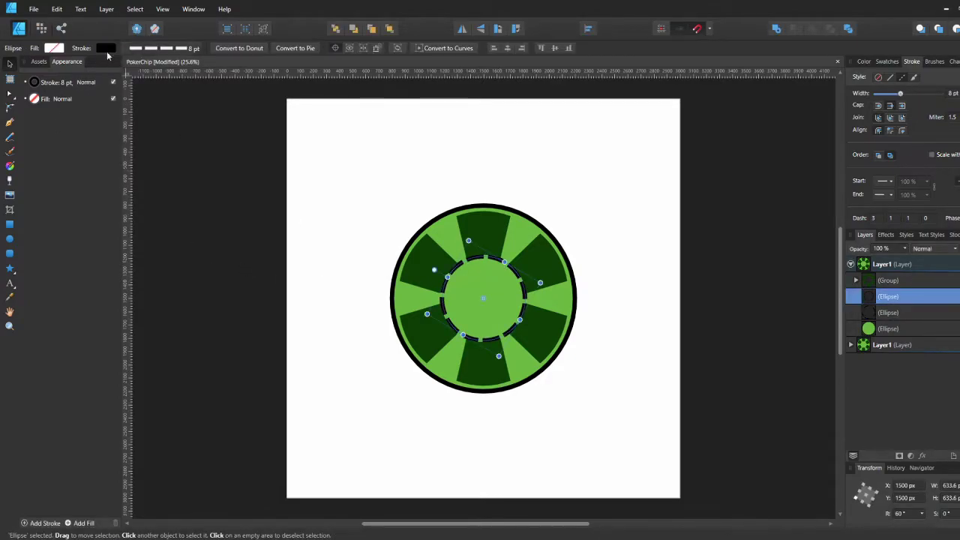
Step: Recolour the rotated dashed ellipse's stroke with the dark green of the wedges
click(108, 49)
click(52, 64)
click(56, 87)
click(337, 217)
click(459, 264)
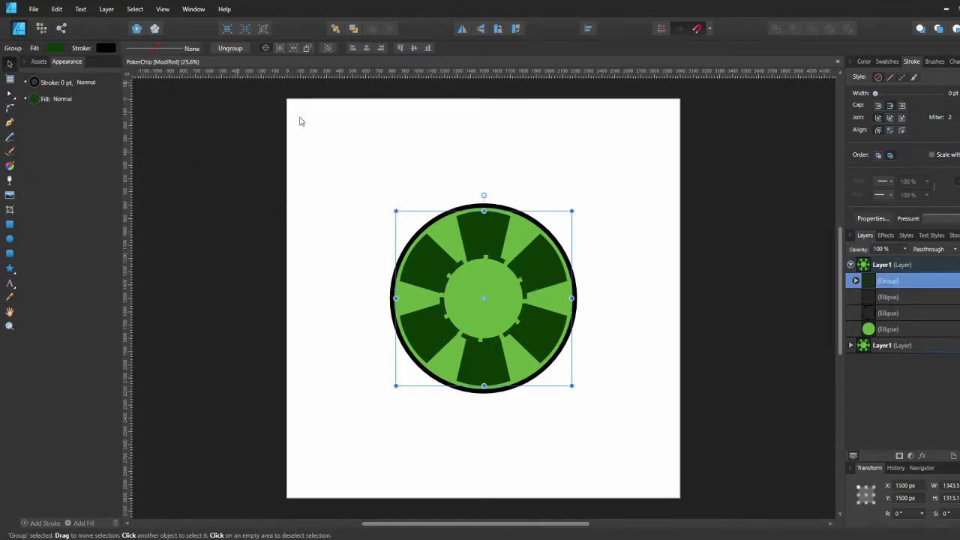
Step: Set the rotated dashed ellipse's stroke to salmon pink, CMYK 0, 67, 42, 0
click(870, 300)
click(100, 51)
mouse_move(82, 137)
mouse_down()
mouse_move(51, 138)
mouse_move(78, 142)
mouse_up()
drag(72, 100, 40, 102)
click(99, 159)
mouse_move(97, 158)
mouse_down()
mouse_move(32, 156)
mouse_move(29, 166)
mouse_up()
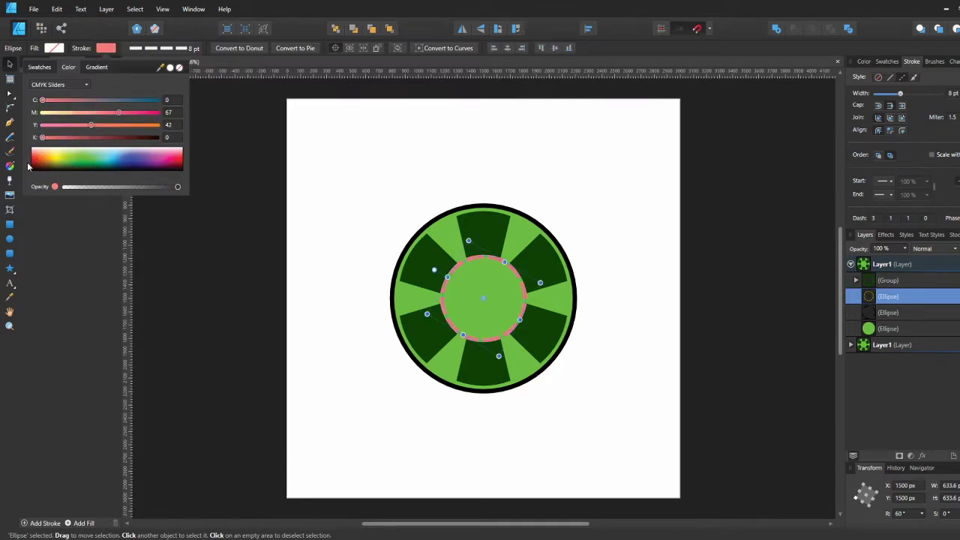
click(870, 329)
key(ctrl+j)
key(ctrl+z)
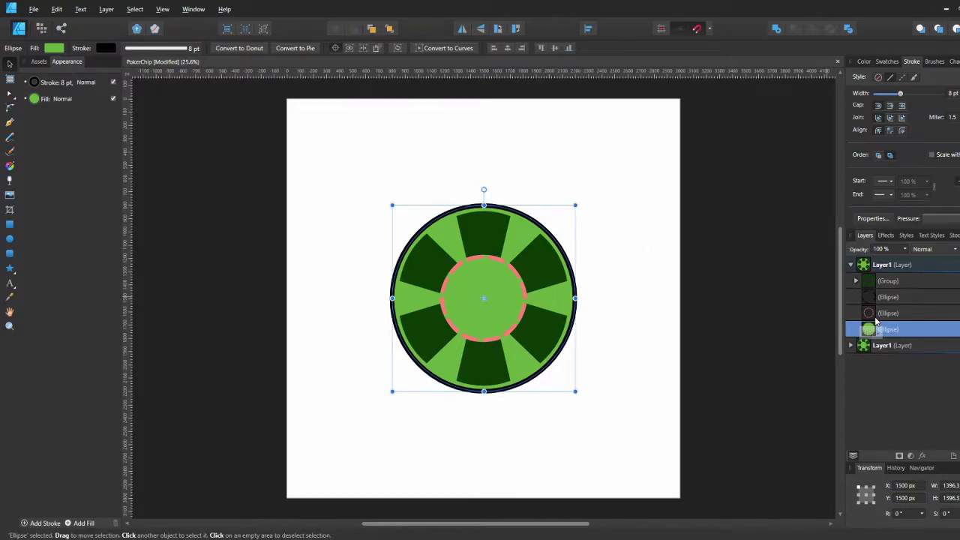
Step: Duplicate the pink dashed ellipse and remove the stroke from the lower copy
click(873, 316)
key(ctrl+j)
click(871, 329)
click(106, 48)
click(179, 67)
Step: Fill the strokeless copy in the chip's centre with a very pale green tint
click(54, 48)
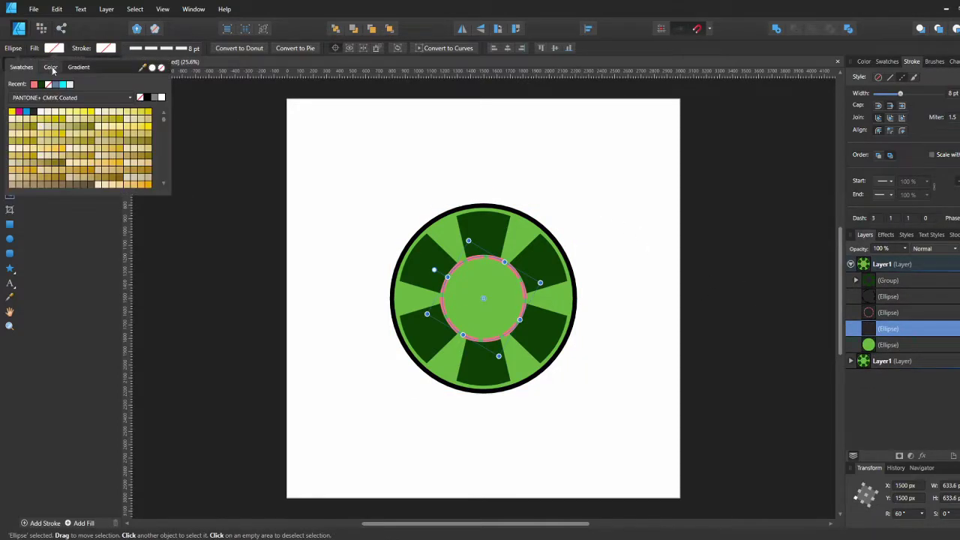
click(68, 84)
click(51, 68)
drag(143, 67, 442, 231)
drag(109, 140, 22, 139)
click(39, 85)
click(31, 200)
drag(89, 99, 122, 99)
click(41, 84)
click(34, 188)
click(296, 138)
click(295, 137)
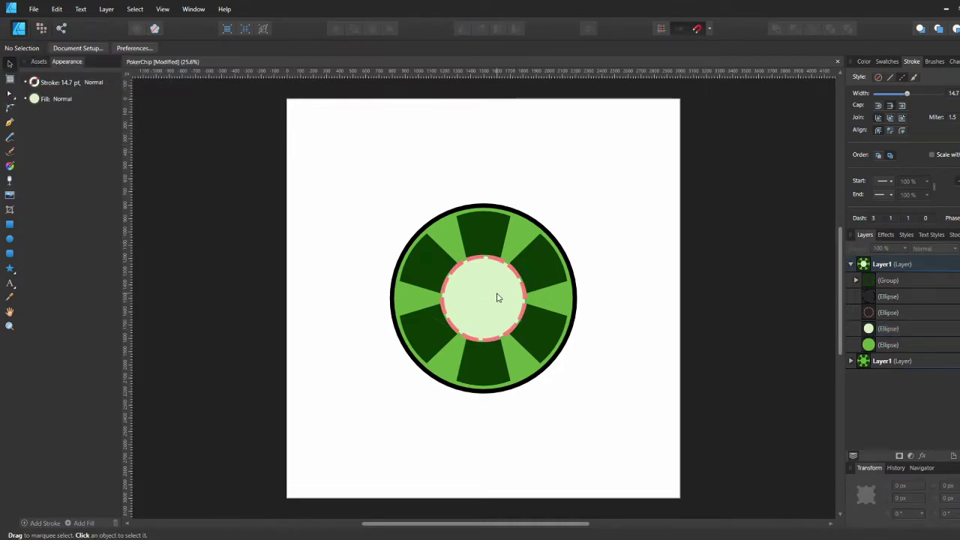
Step: Shrink the pale centre disc to about 610 px wide and resize the pink dashed ring to fit its edge
click(497, 296)
drag(540, 283, 547, 276)
click(650, 318)
click(498, 265)
click(888, 312)
drag(528, 283, 536, 284)
click(650, 283)
click(517, 284)
click(584, 283)
Step: Duplicate the pale centre disc and turn the copy into an unfilled ellipse with a solid, round-capped stroke
click(498, 301)
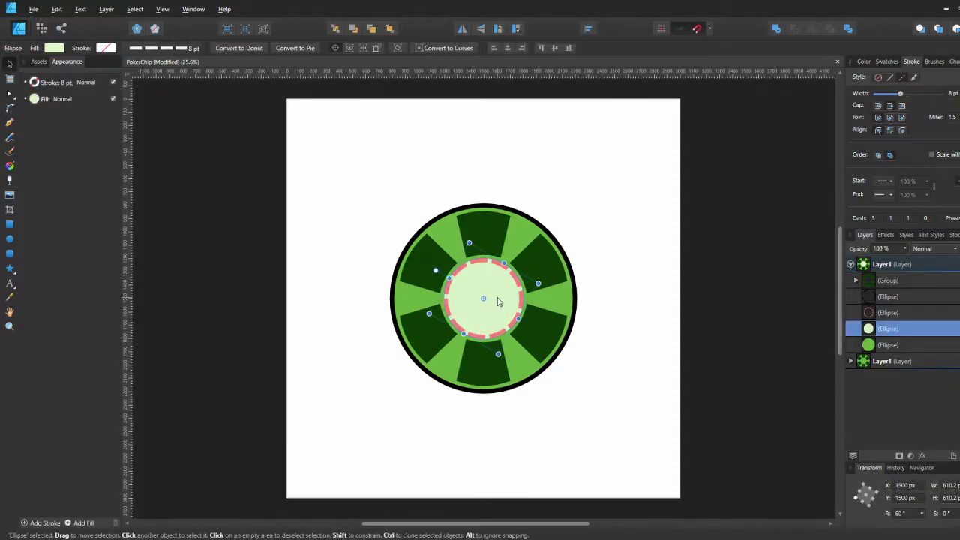
key(ctrl+j)
click(55, 48)
click(157, 49)
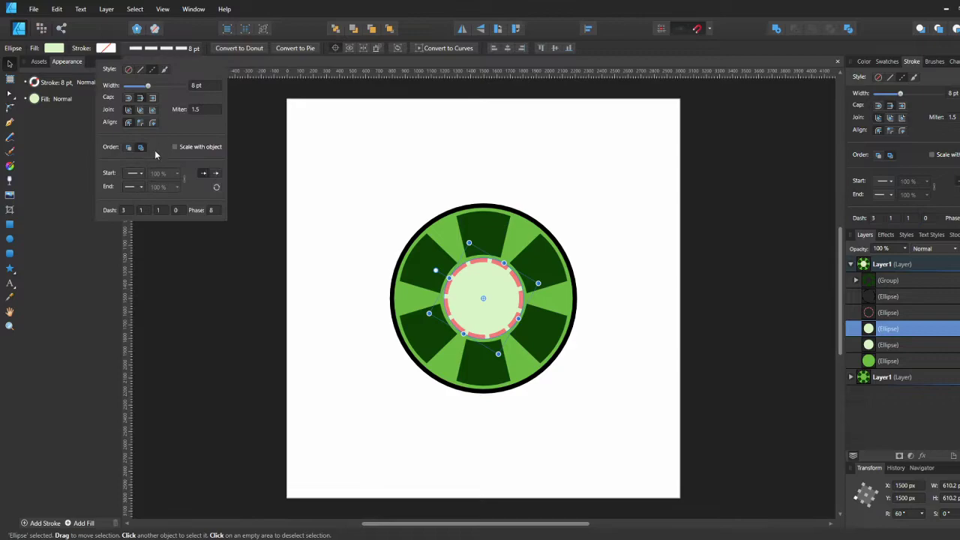
click(129, 99)
click(140, 70)
click(60, 49)
click(156, 67)
click(161, 67)
Step: Set the unfilled copy's stroke to the wedges' dark green and shrink it to about 437 px wide
click(114, 49)
click(115, 51)
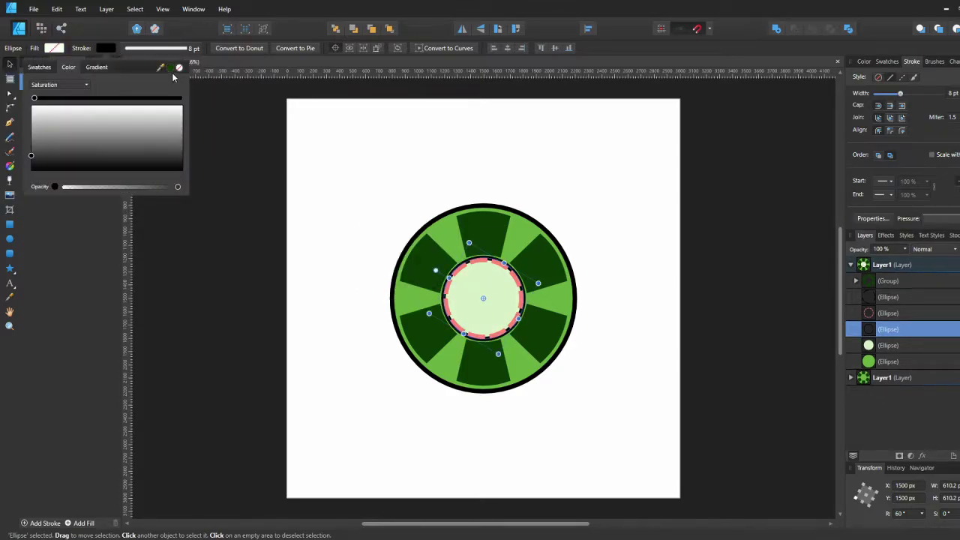
click(171, 67)
click(929, 335)
drag(539, 283, 523, 288)
Step: Try a dashed stroke with pattern 3, 5, 4, 0 and phase 8 on the dark green inner ring
click(161, 48)
click(155, 69)
key(Return)
text(3)
key(Return)
text(5)
key(Tab)
text(4)
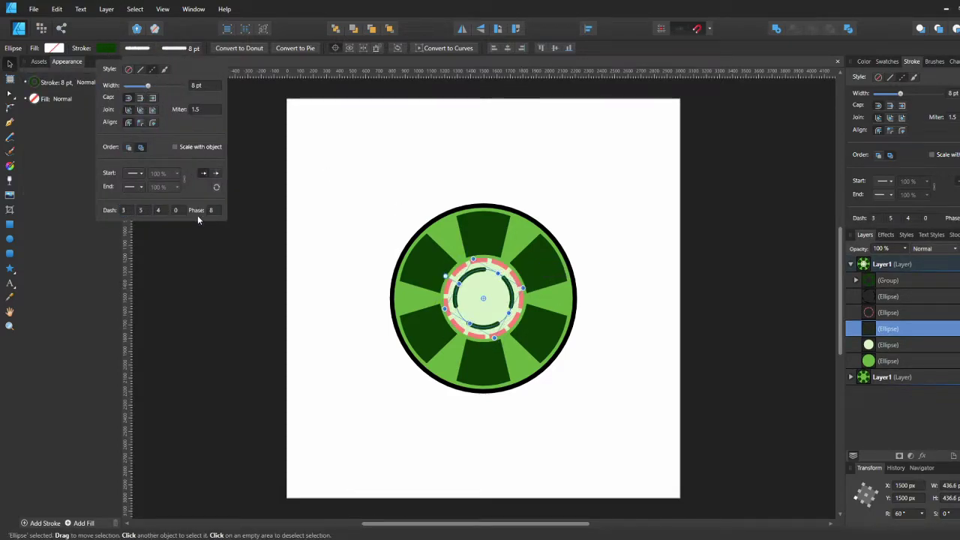
click(214, 210)
text(8)
key(Return)
click(879, 62)
click(916, 62)
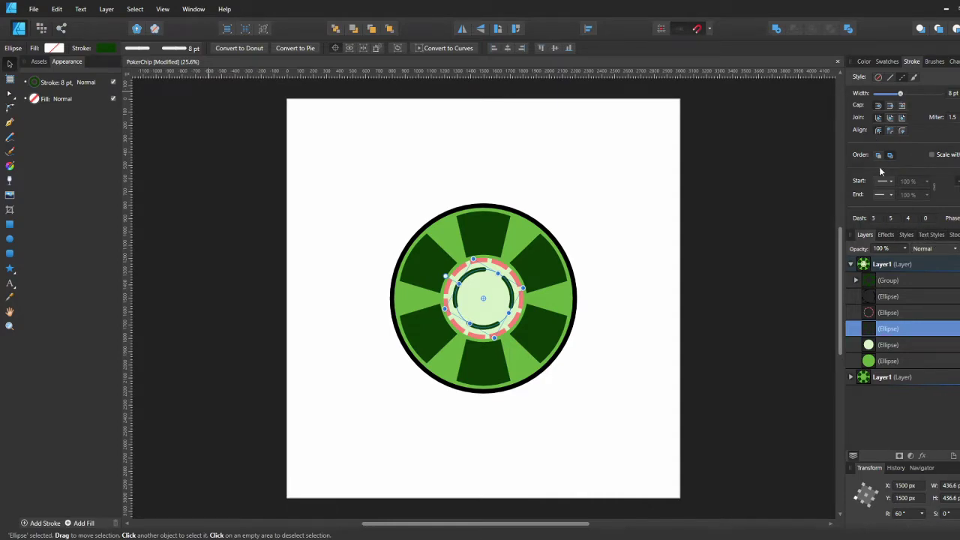
Step: Give the inner ring a solid stroke with a pressure curve that dips toward its end, and save the document
click(890, 77)
click(928, 223)
drag(832, 231, 832, 261)
drag(908, 243, 908, 268)
mouse_move(956, 232)
mouse_down()
mouse_move(955, 261)
mouse_move(916, 280)
mouse_move(923, 290)
mouse_up()
drag(832, 261, 834, 245)
drag(923, 290, 927, 277)
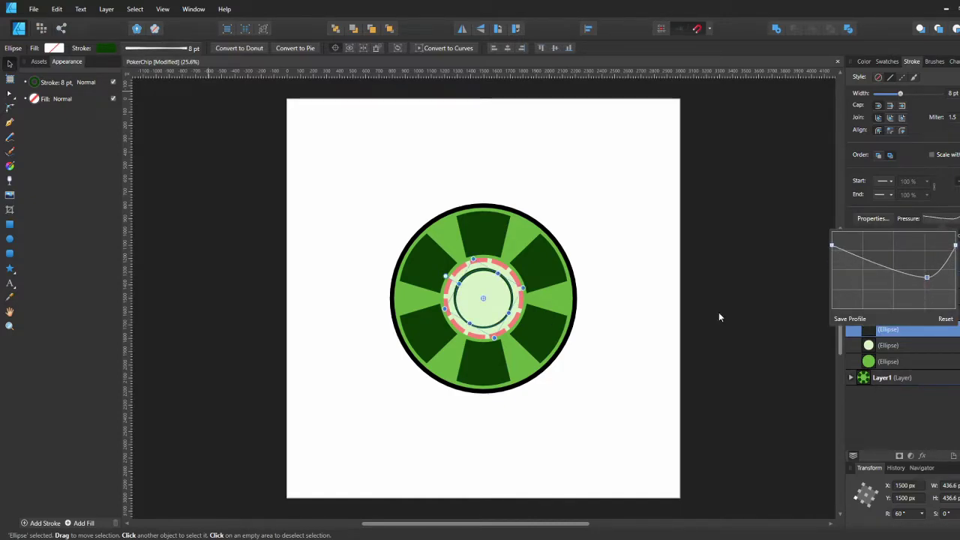
click(719, 318)
key(ctrl+s)
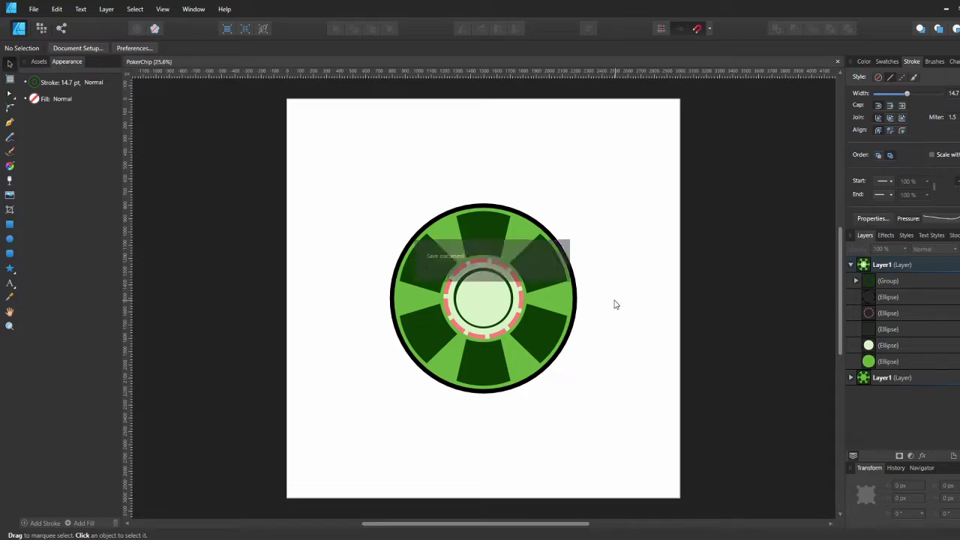
Step: Enlarge the dark green inner ring to about 525 px wide and set its stroke width to 10 pt
click(503, 279)
drag(513, 269, 519, 264)
click(575, 297)
click(474, 272)
click(188, 48)
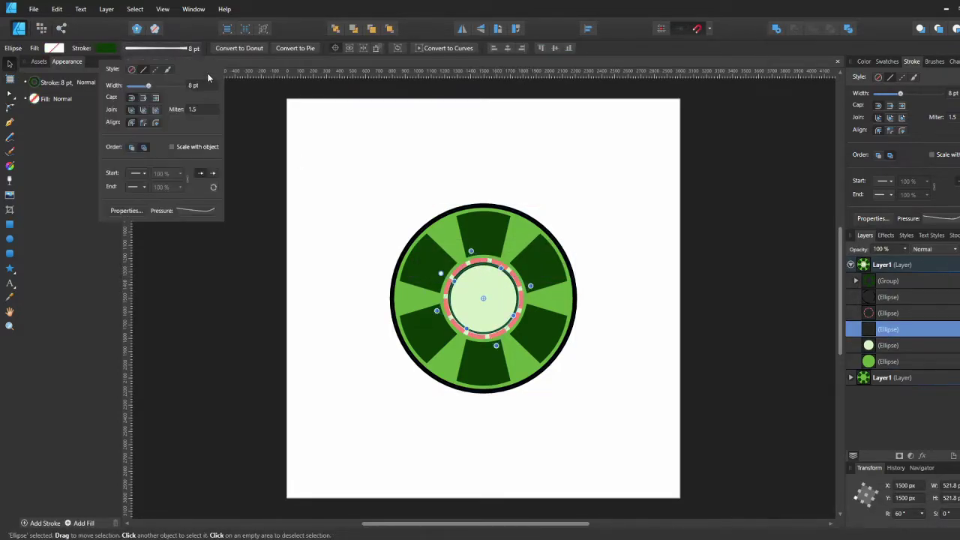
text(10)
key(Return)
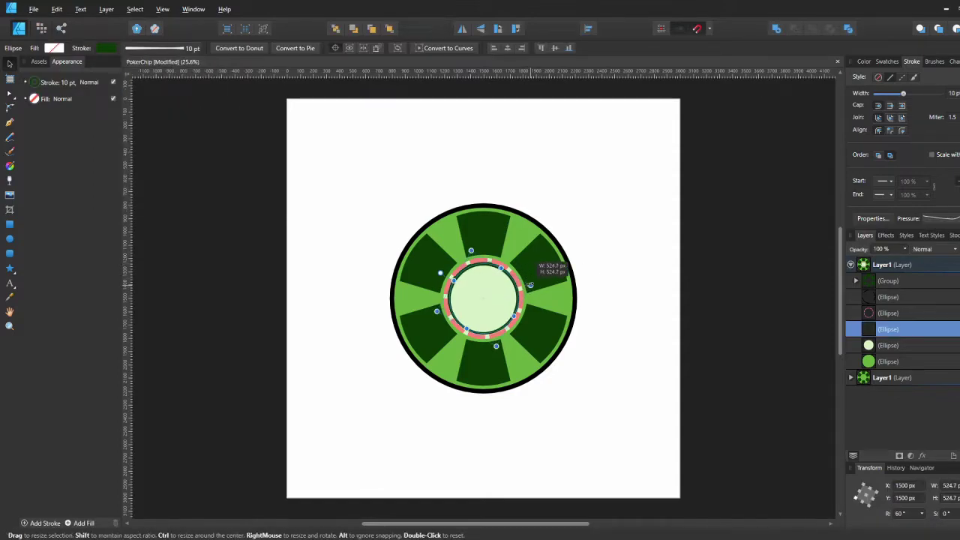
click(591, 238)
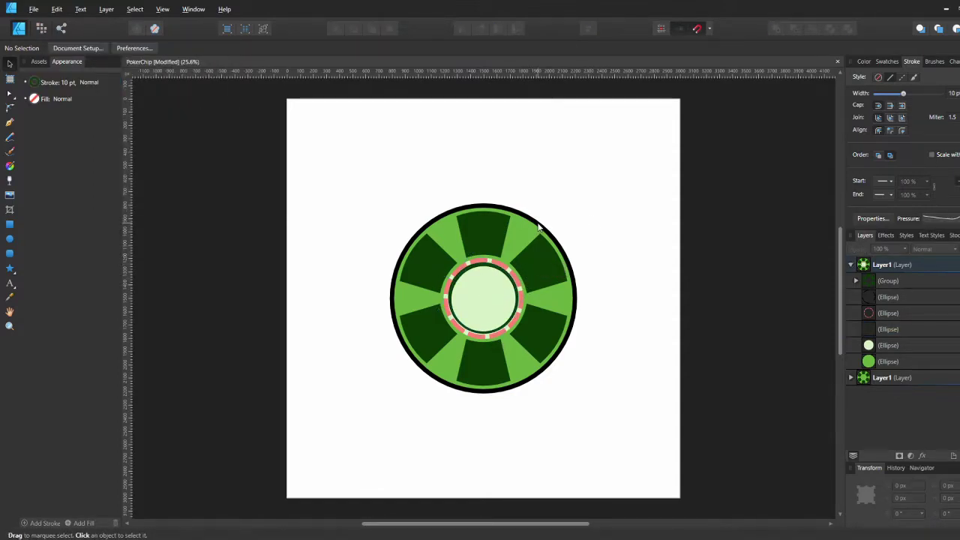
Step: Place an unfilled duplicate of the green base ellipse at the top of the layer's stack
click(554, 235)
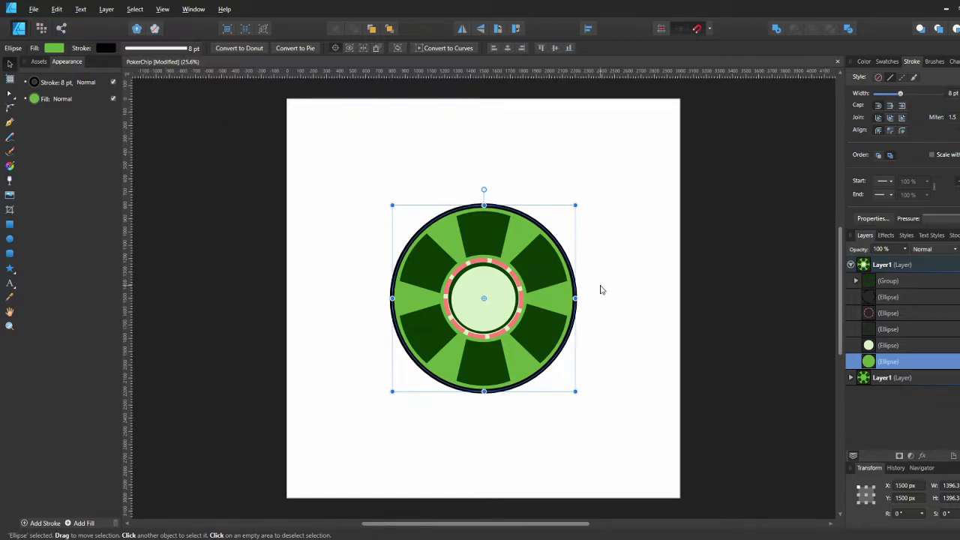
key(ctrl+j)
drag(867, 363, 879, 272)
click(51, 50)
click(162, 67)
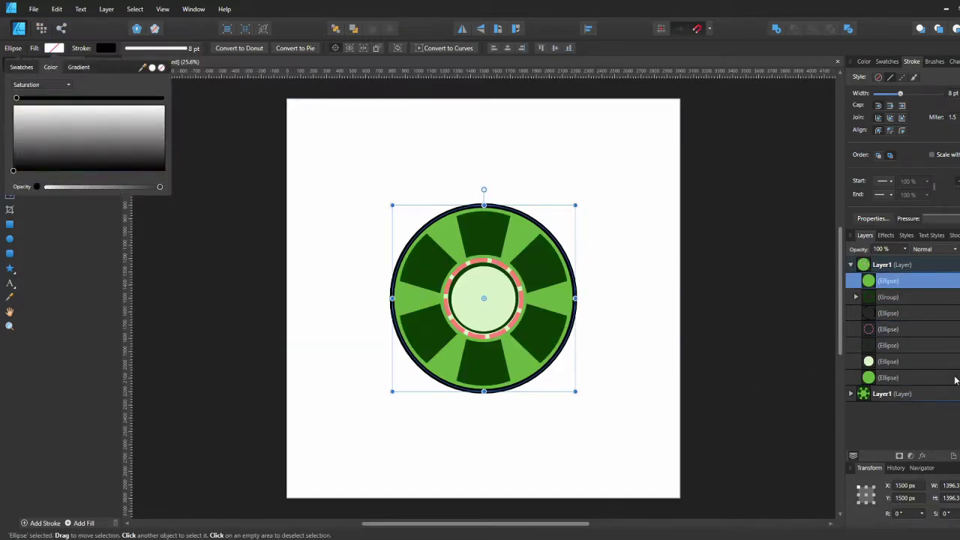
Step: Try removing the black stroke from the green base ellipse
click(954, 378)
click(106, 49)
click(180, 67)
click(647, 362)
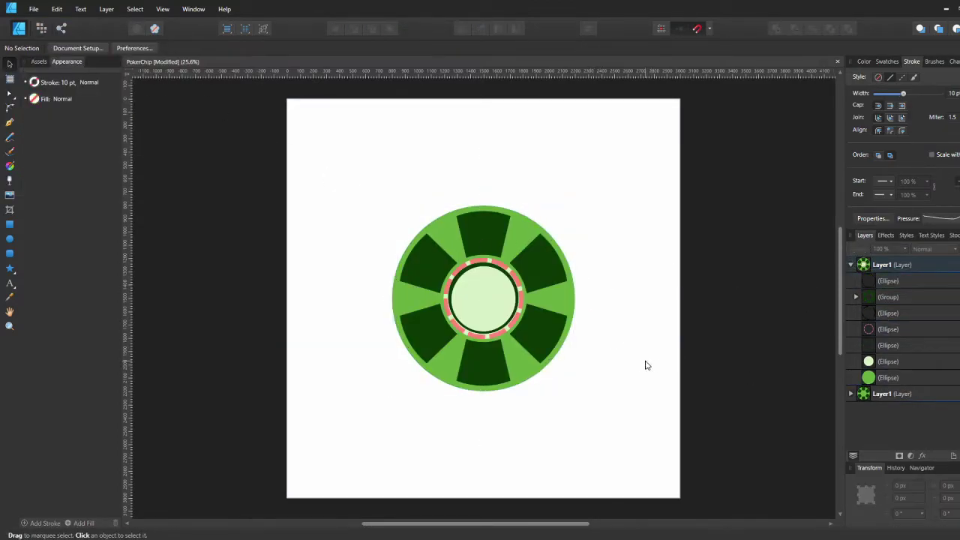
Step: Widen the dark green wedges inside the group one by one to narrow the gaps between them
click(546, 285)
click(545, 290)
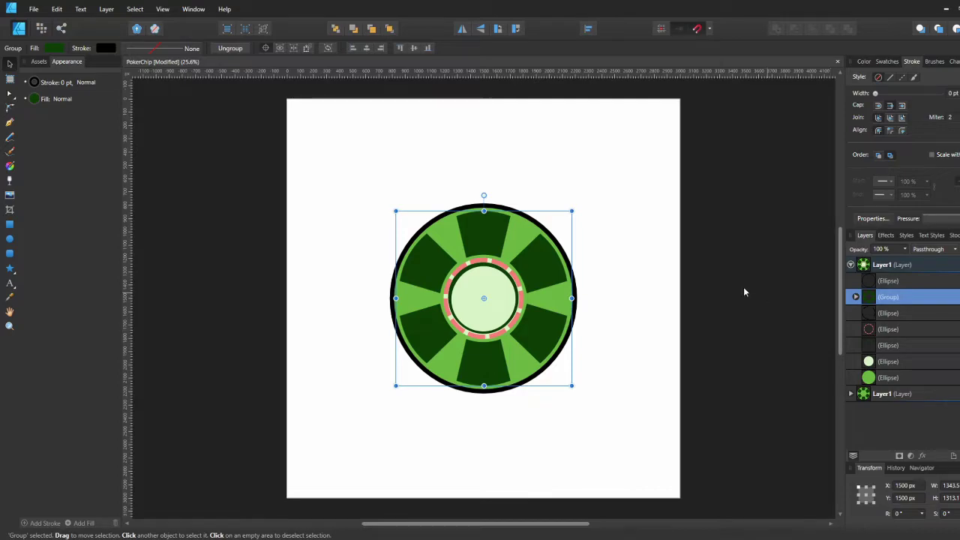
double_click(525, 242)
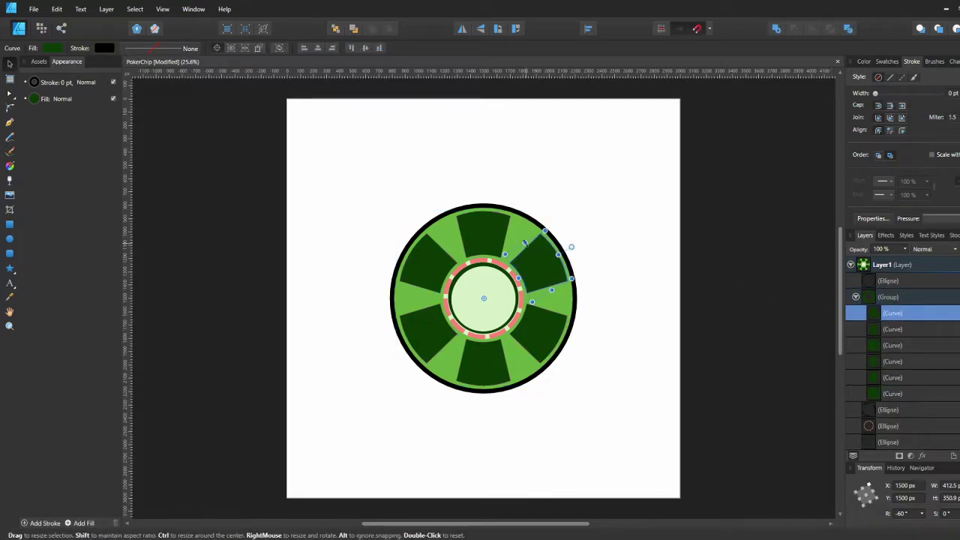
click(483, 228)
click(421, 262)
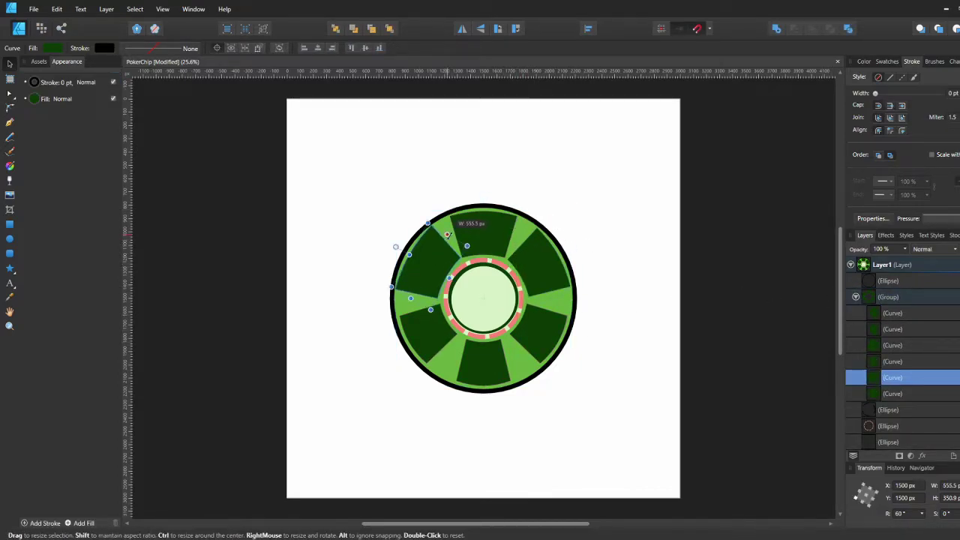
click(465, 234)
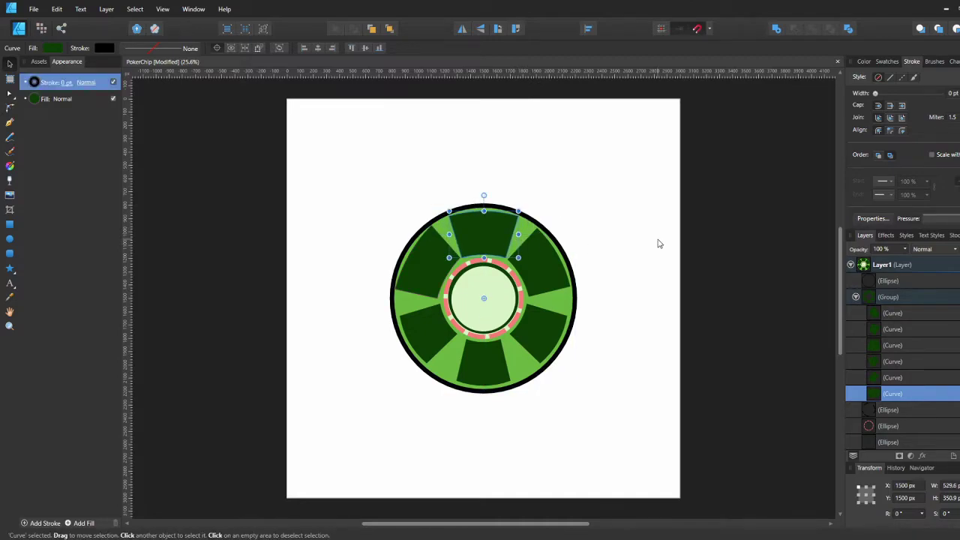
click(553, 313)
click(504, 366)
click(429, 347)
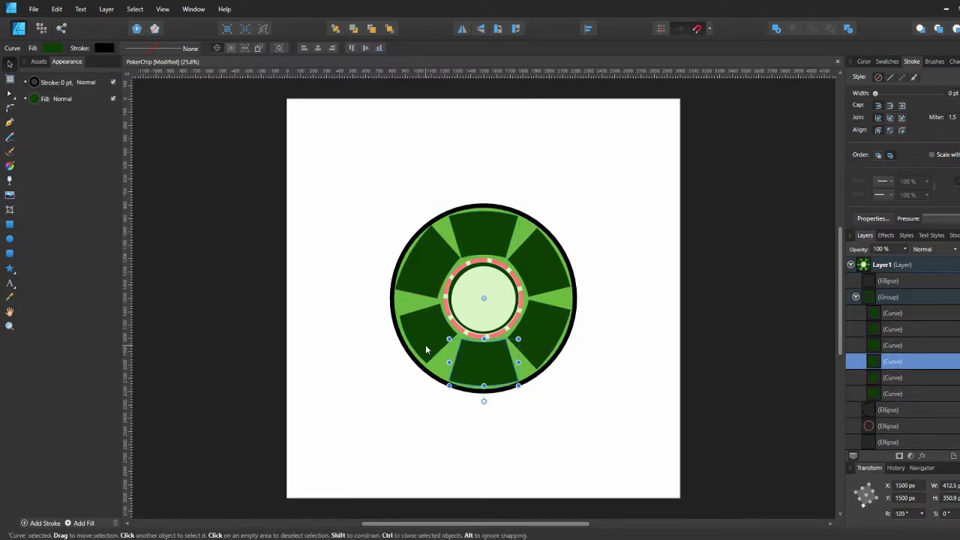
click(424, 418)
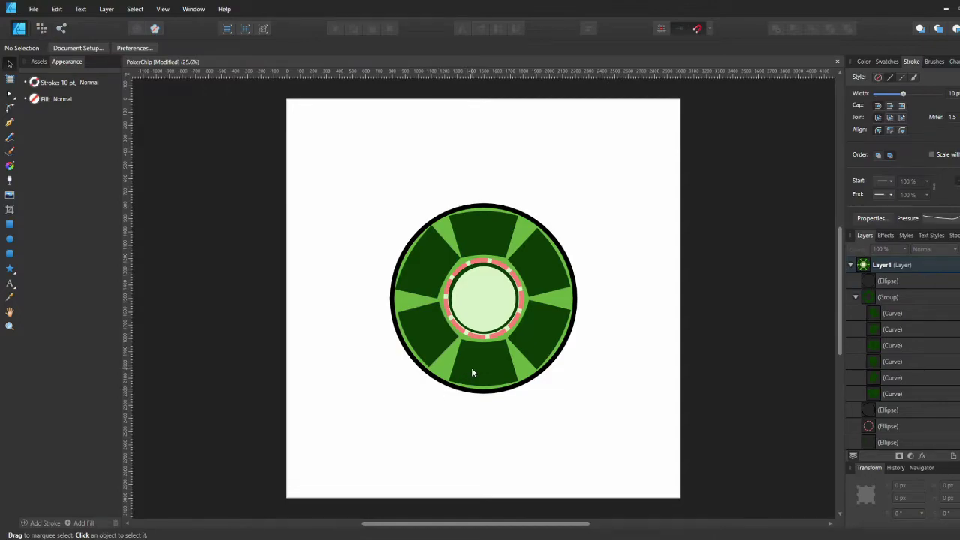
click(540, 338)
drag(574, 210, 568, 216)
Step: Undo the widening of all the wedges
key(ctrl+z)
key(ctrl+z)
key(ctrl+z)
key(ctrl+z)
key(ctrl+z)
key(ctrl+z)
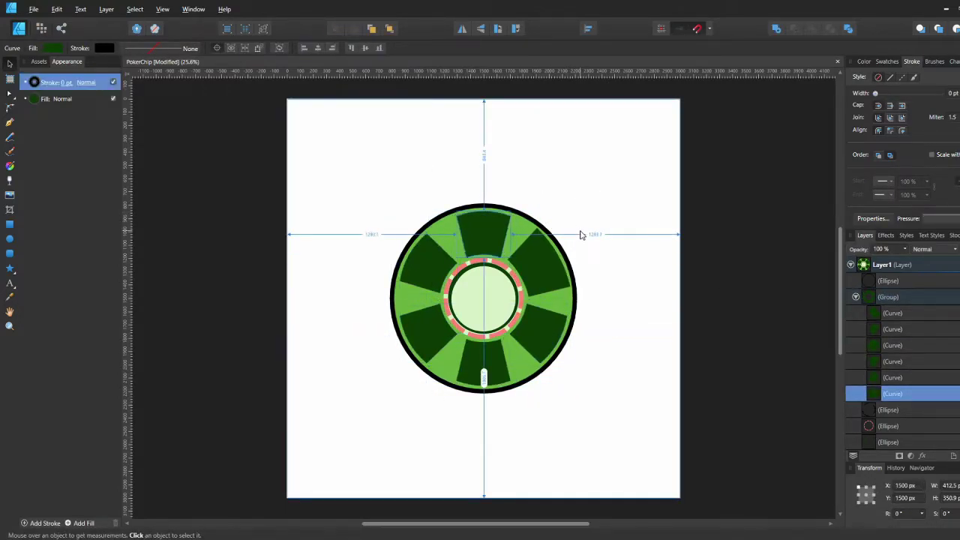
key(ctrl+z)
key(ctrl+z)
Step: Save the document and move the top outline ellipse down to Y 1550 px
click(620, 261)
key(ctrl+s)
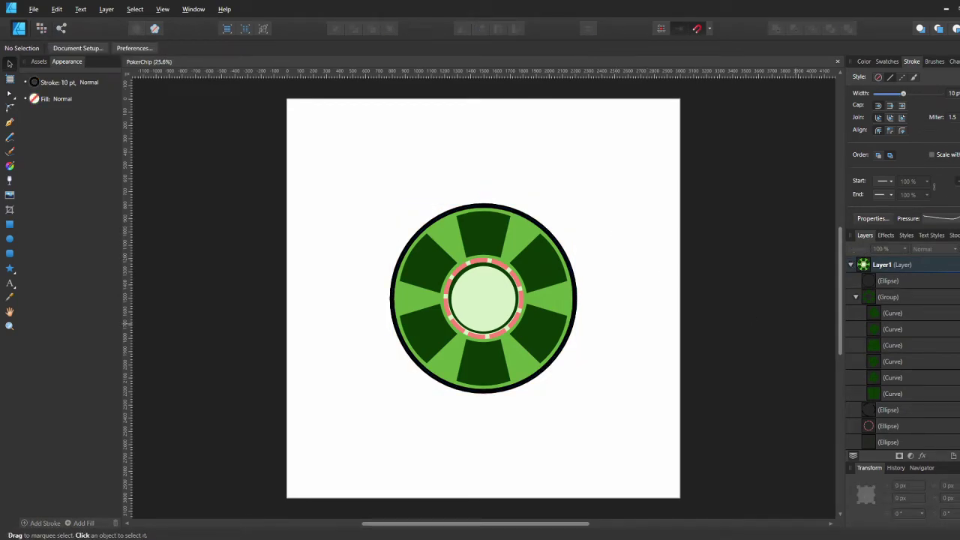
click(573, 279)
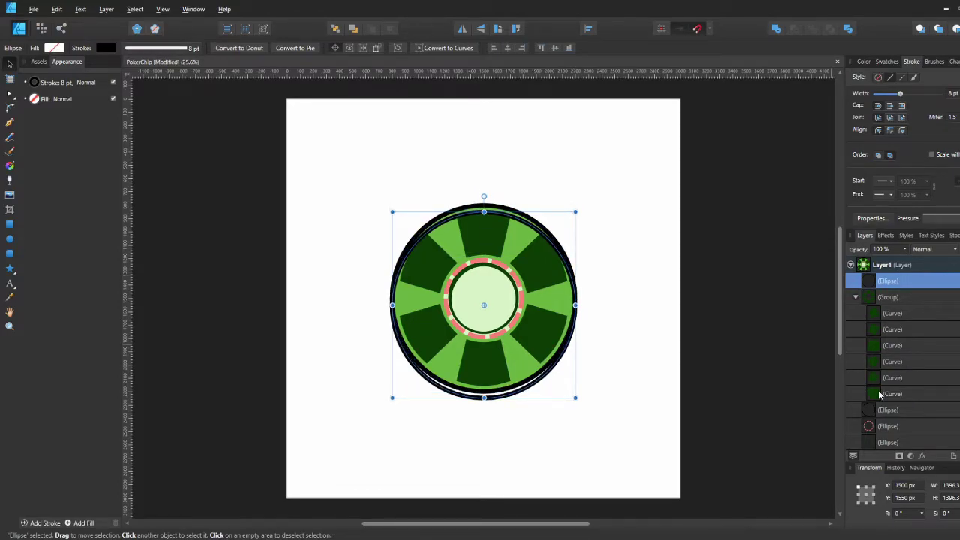
Step: Remove the black stroke from the green base ellipse
scroll(879, 394, down, 2)
click(872, 424)
click(105, 48)
click(178, 66)
click(353, 148)
Step: Duplicate the lowered outline ellipse and move the copy up to line up with the chip's edge
click(495, 214)
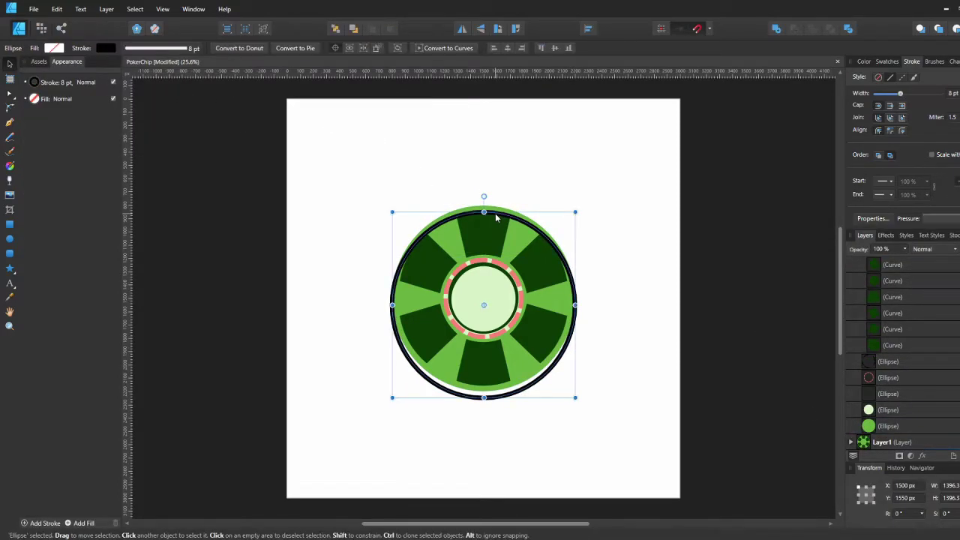
scroll(495, 213, up, 1)
key(ctrl+shift+bracketright)
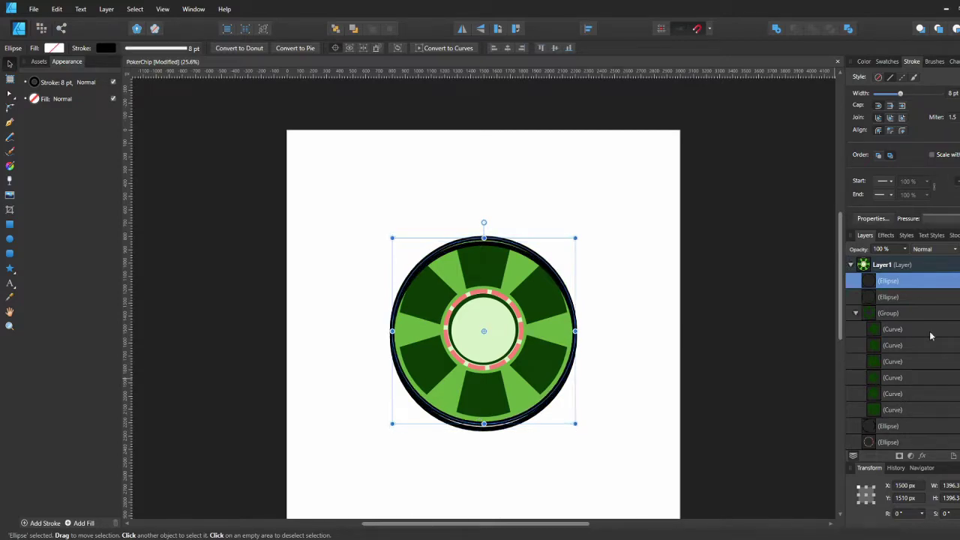
drag(529, 254, 529, 248)
Step: Send the lowered outline ellipse to the bottom of the layer's stack, beneath the green base ellipse
click(908, 296)
scroll(628, 330, down, 1)
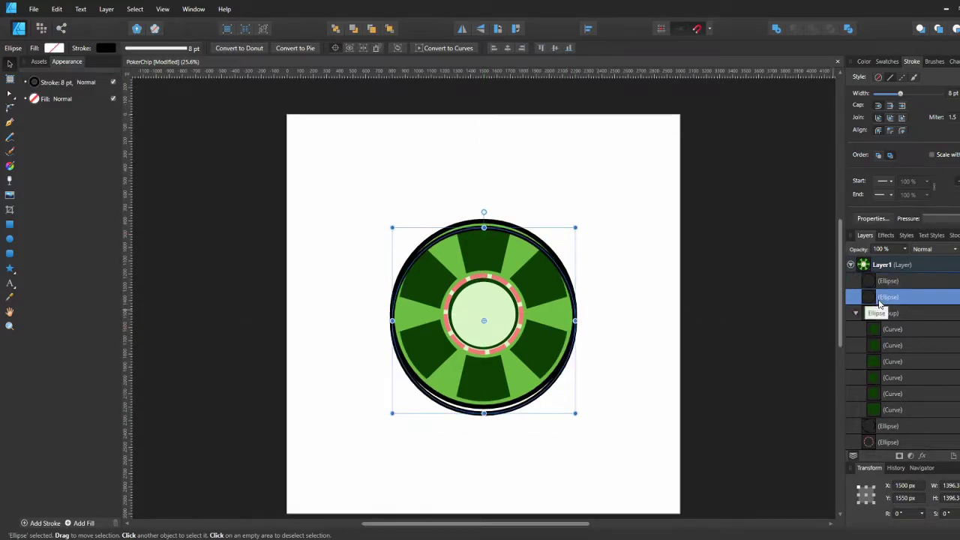
click(887, 426)
scroll(885, 390, down, 2)
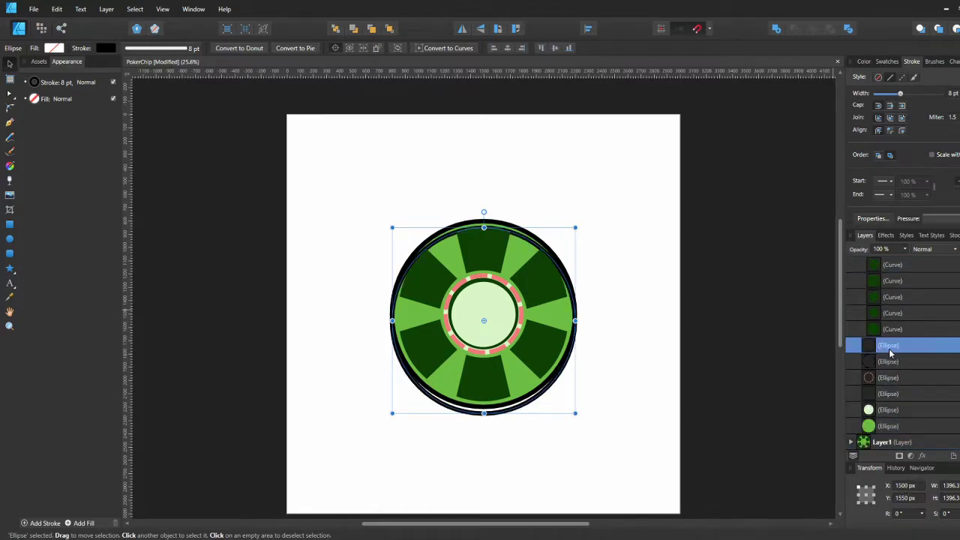
click(880, 424)
drag(880, 420, 881, 427)
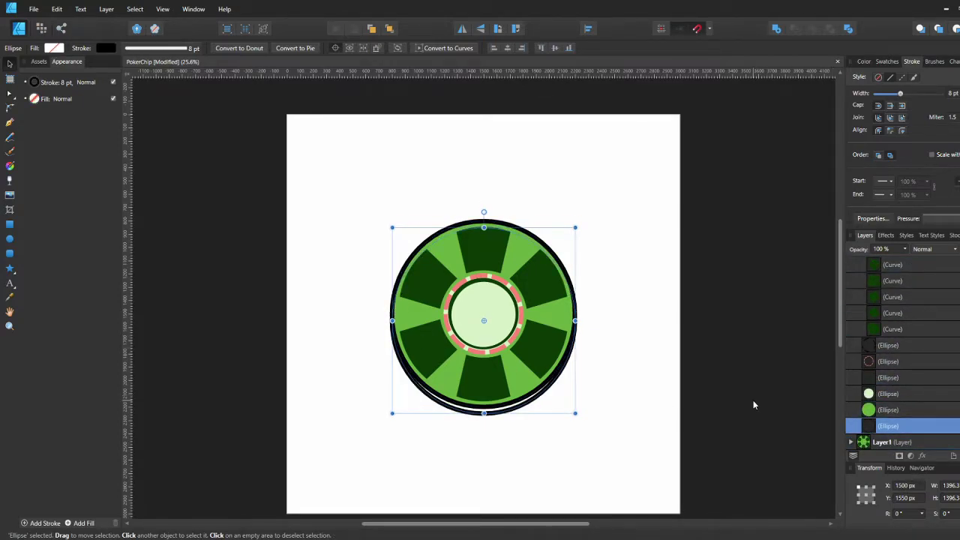
Step: Fill the lowered outline ellipse with dark green and adjust the stroke width of it and the green base ellipse
click(49, 48)
click(41, 91)
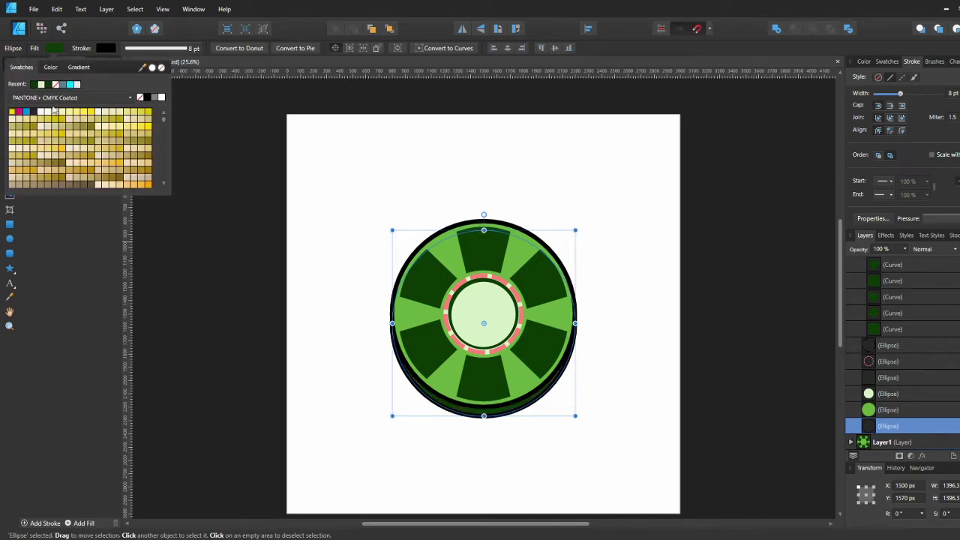
click(418, 399)
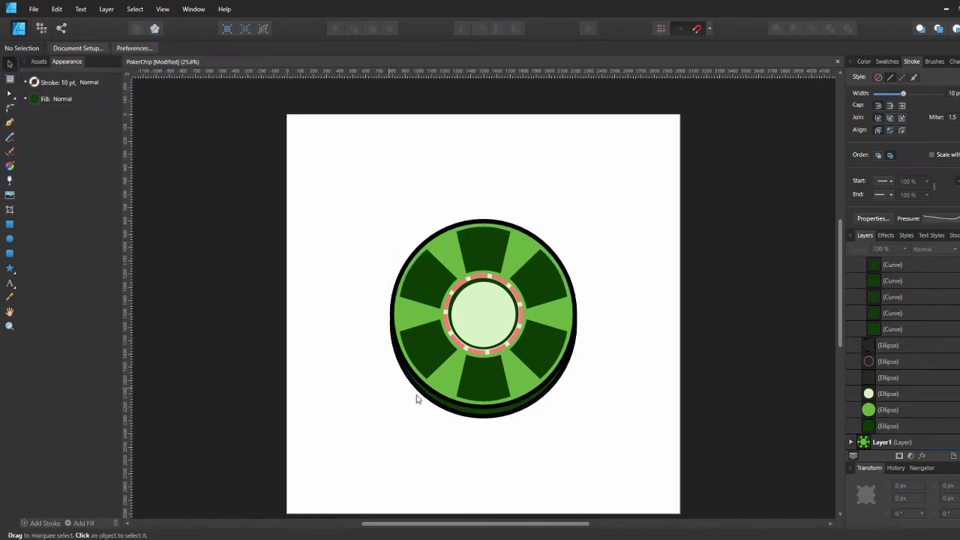
click(875, 427)
shift+click(873, 411)
drag(901, 93, 898, 94)
Step: Duplicate the whole chip layer and try scaling the copy down around its centre
scroll(885, 390, up, 2)
click(853, 267)
click(891, 266)
key(ctrl+j)
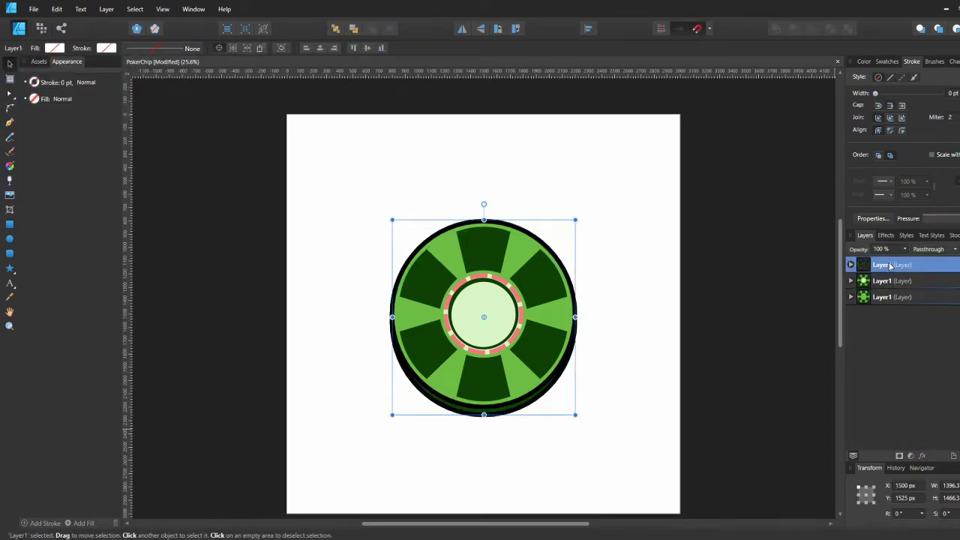
drag(576, 414, 611, 350)
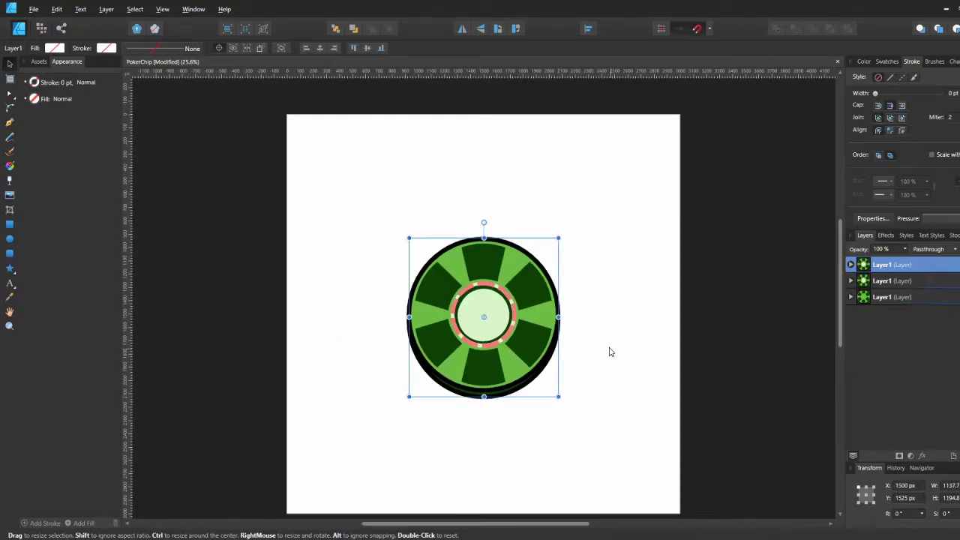
click(610, 351)
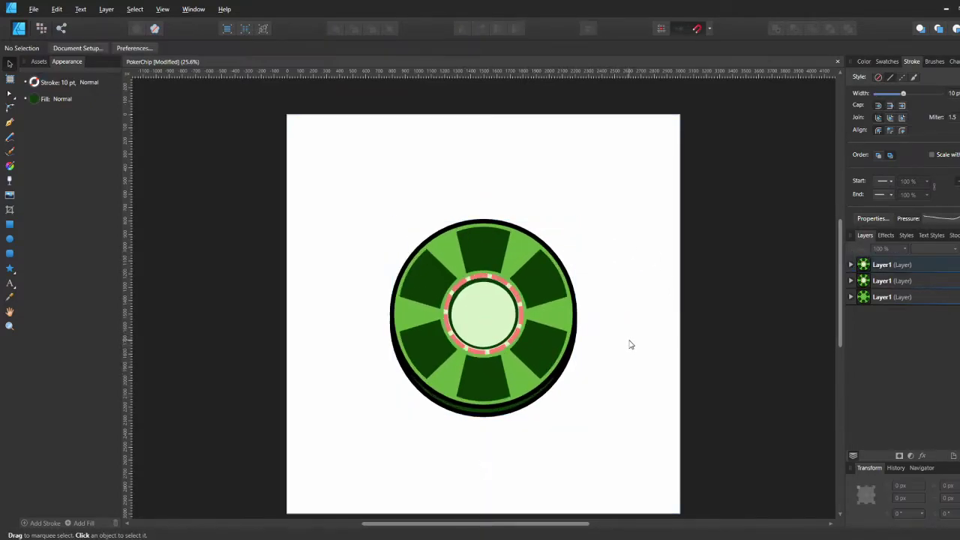
Step: Draw an upside-down dark green heart about 749 × 561 px beside the chip in the duplicated layer
click(851, 266)
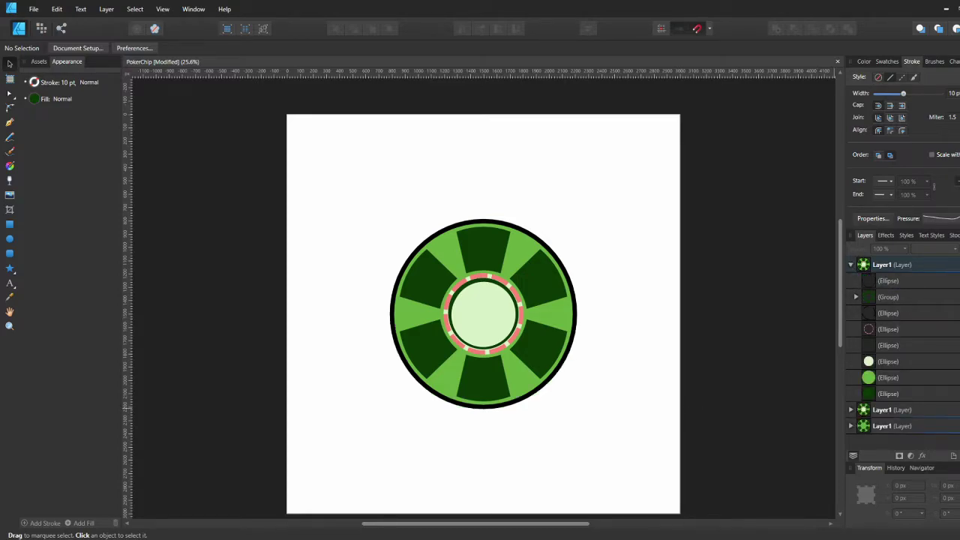
click(11, 269)
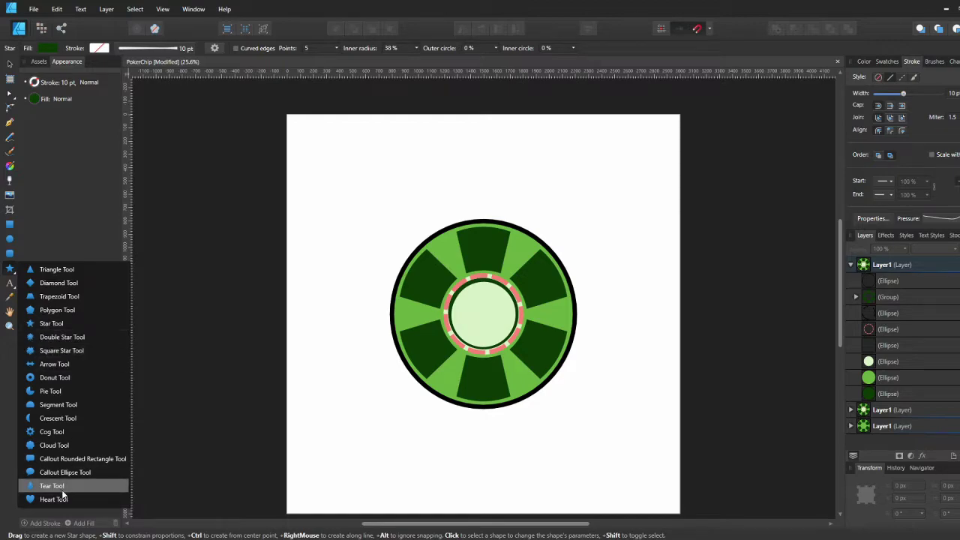
click(54, 499)
drag(606, 253, 641, 274)
key(v)
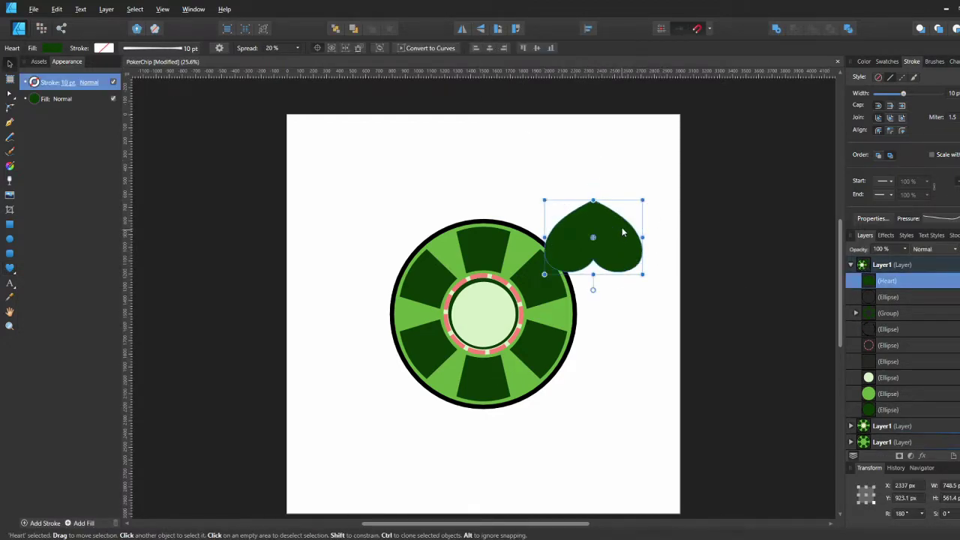
Step: Convert the heart to curves with a sharpened tip and place a copy about 240 px wide in the chip's pale centre
key(ctrl+Return)
drag(593, 176, 400, 187)
key(v)
drag(400, 187, 499, 279)
drag(538, 231, 492, 302)
scroll(492, 303, down, 1)
click(614, 269)
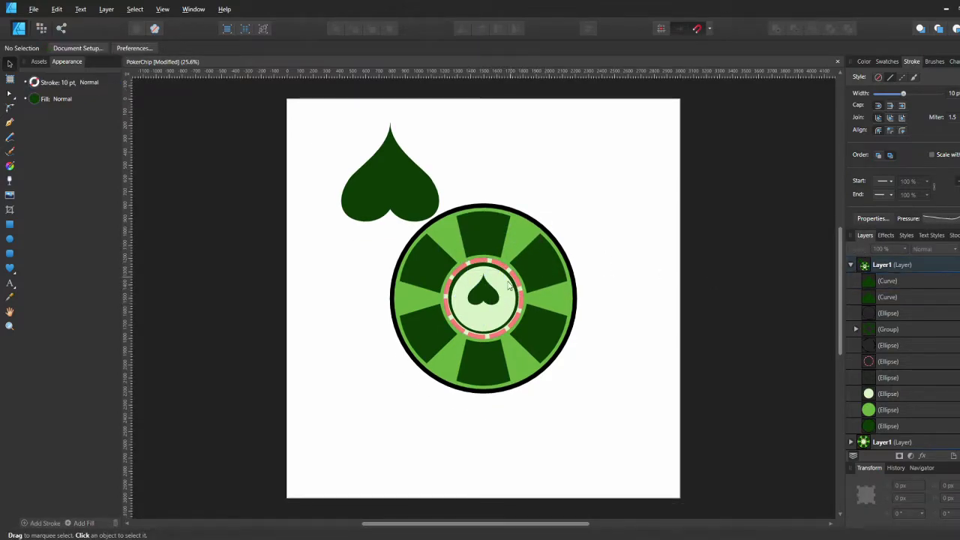
Step: Draw a triangular stem under the small spade body with the Pen tool and fill it dark green
click(495, 300)
shift+click(496, 321)
click(568, 164)
click(487, 302)
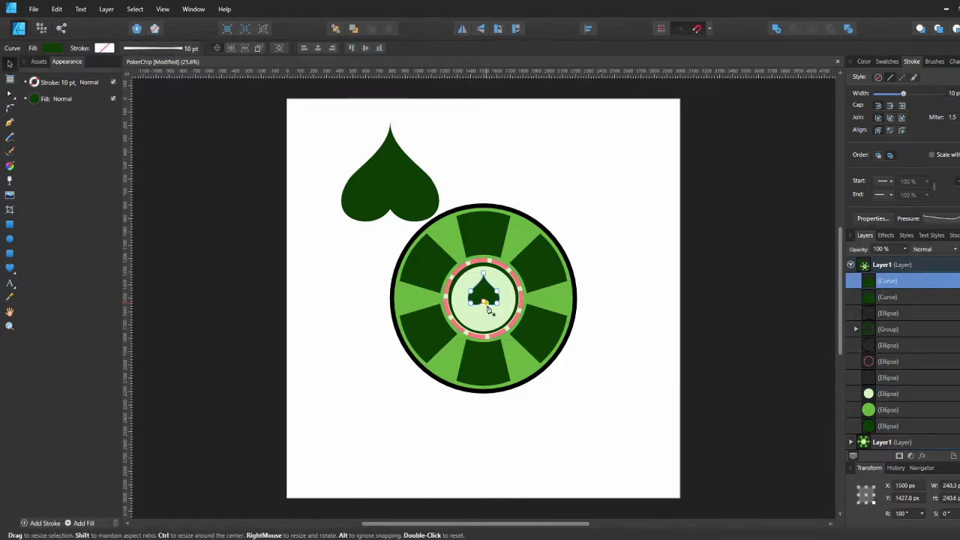
key(p)
scroll(483, 299, up, 4)
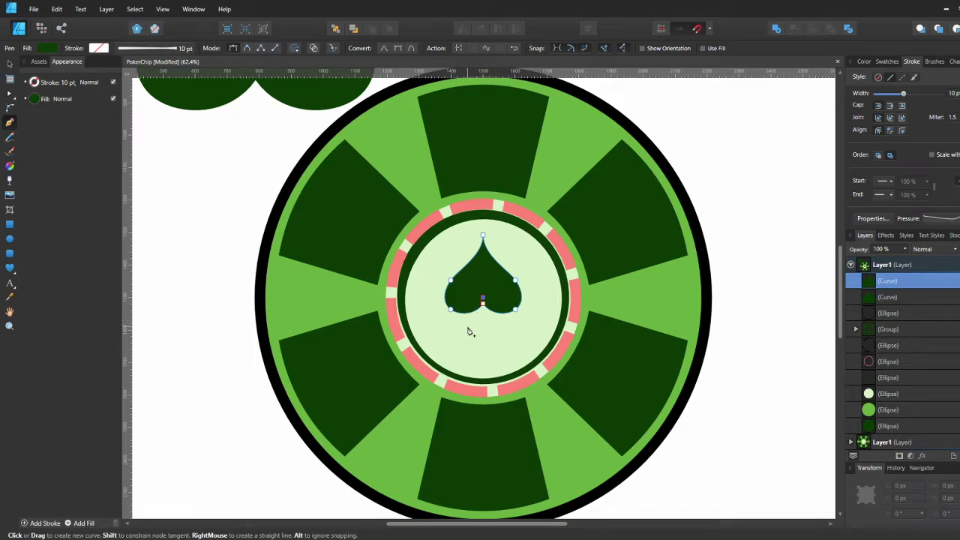
click(468, 325)
click(496, 326)
click(483, 299)
click(468, 326)
click(49, 48)
click(63, 83)
Step: Align the pen-drawn stem and the spade body on their horizontal centres
key(v)
click(445, 319)
click(483, 318)
shift+click(482, 282)
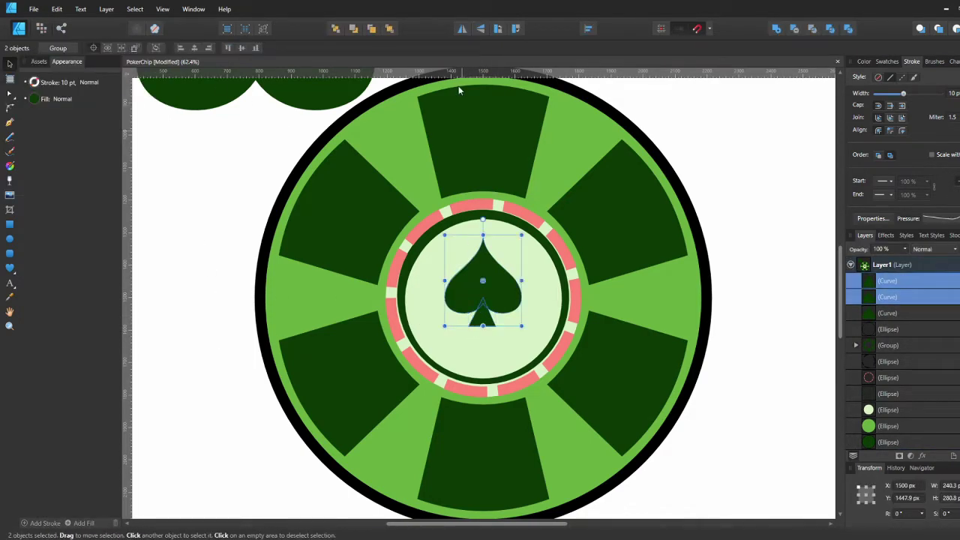
click(756, 260)
click(501, 294)
shift+click(487, 321)
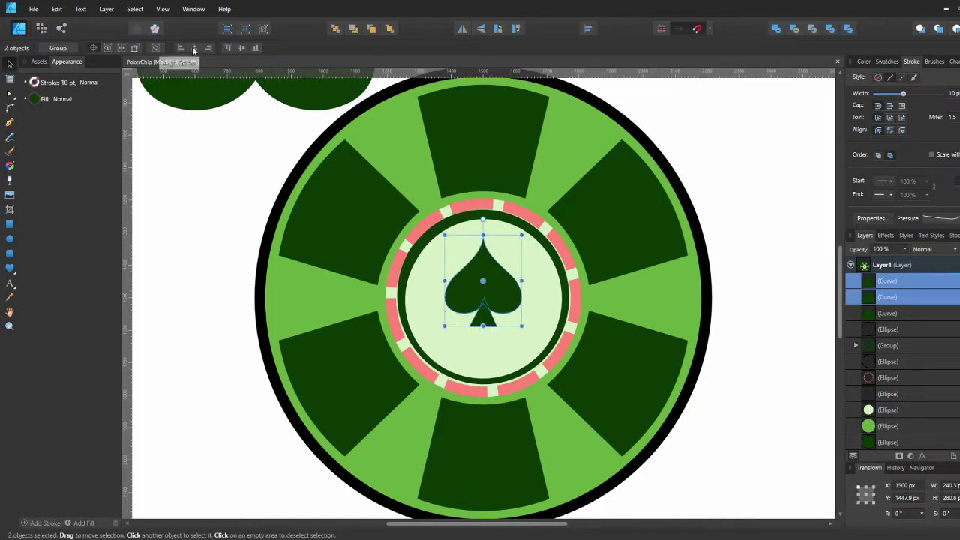
click(194, 49)
click(720, 321)
Step: Widen the base of the pen-drawn stem by moving its lower corner nodes and centre it on the spade body again
key(a)
click(487, 321)
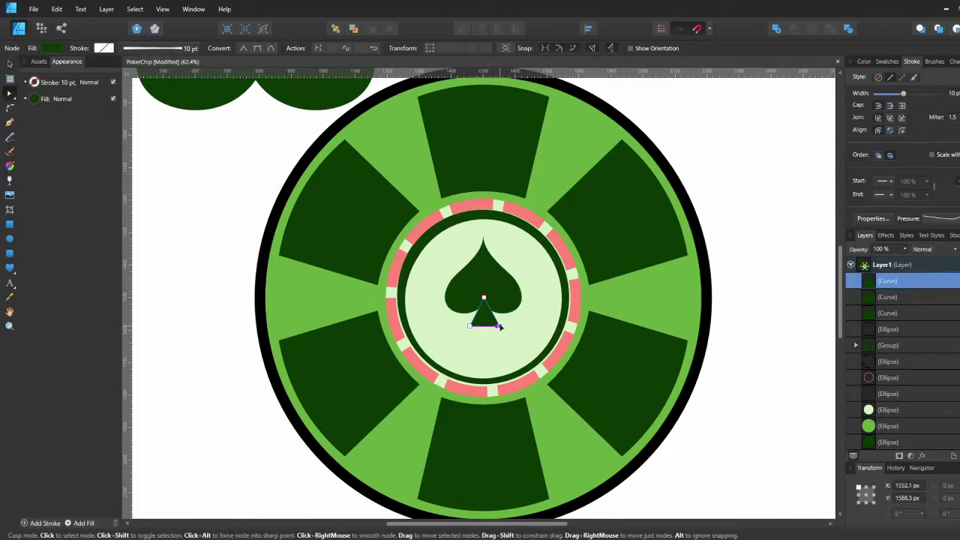
drag(466, 326, 467, 326)
key(v)
shift+click(468, 293)
click(194, 48)
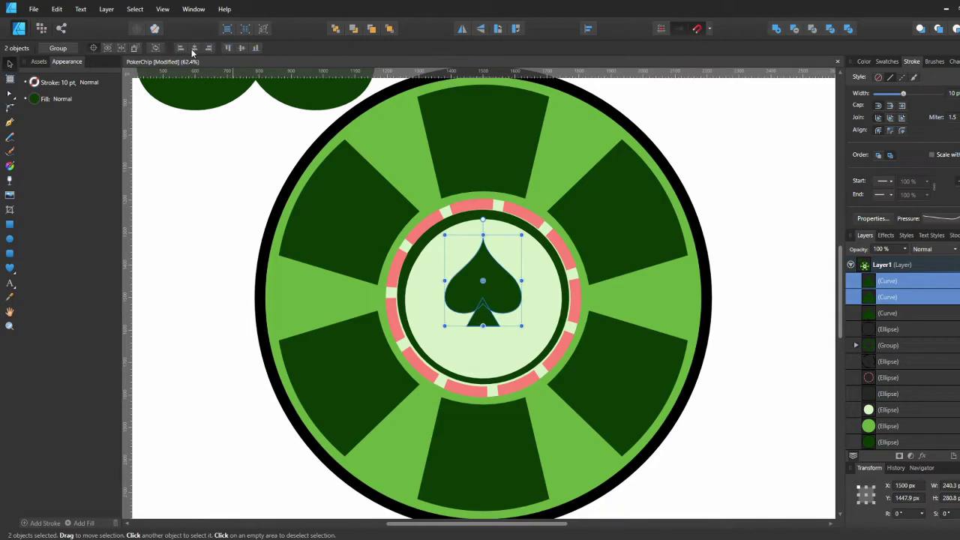
click(767, 222)
key(a)
click(490, 322)
key(v)
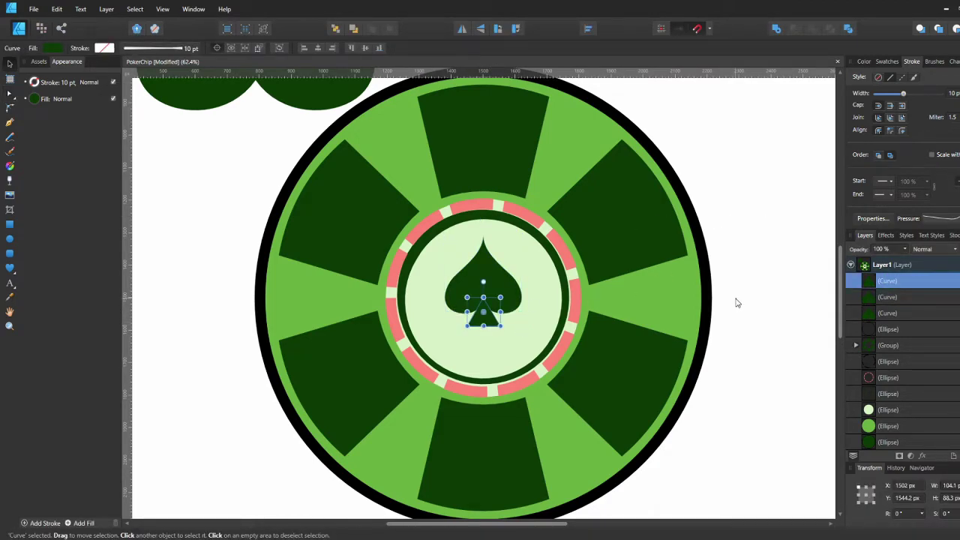
click(484, 329)
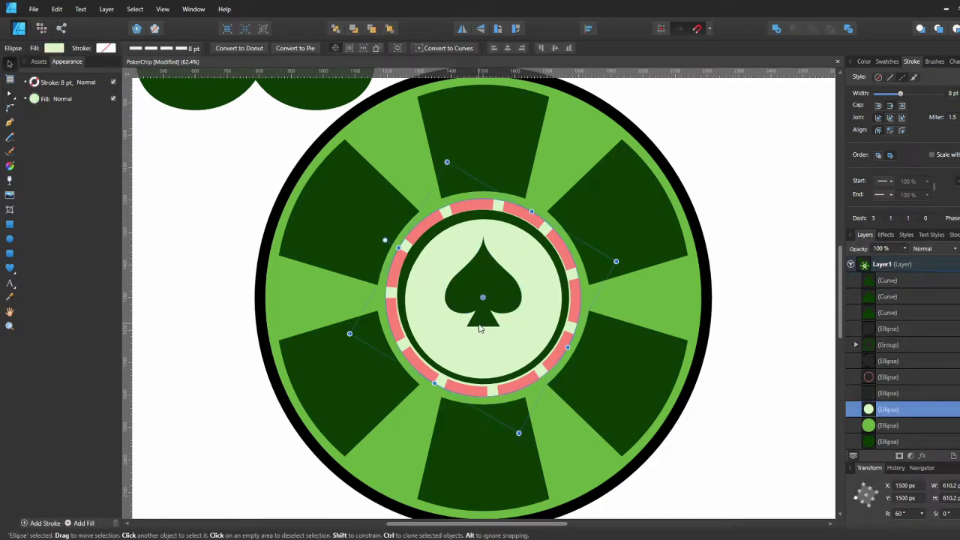
Step: Replace the pen-drawn stem with a triangle shape about 120 × 95 px, horizontally centred under the spade body
click(484, 323)
click(10, 268)
click(45, 268)
drag(480, 298, 521, 329)
key(v)
shift+click(493, 279)
click(267, 49)
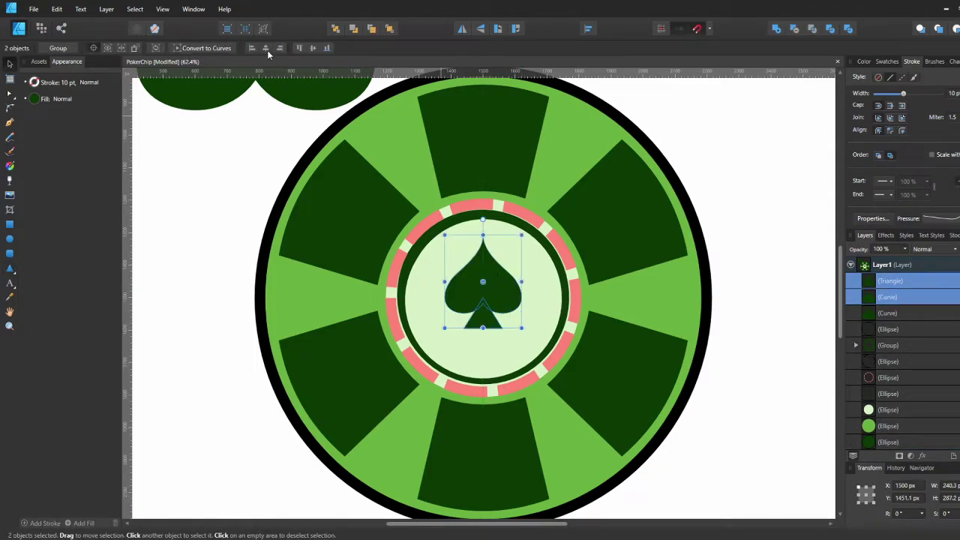
click(731, 299)
click(499, 305)
shift+click(493, 327)
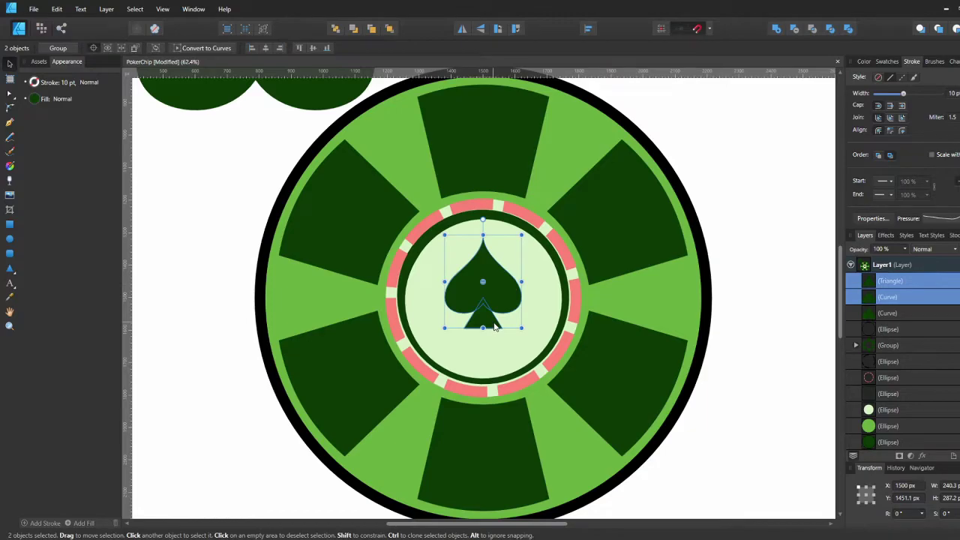
shift+click(493, 327)
shift+click(493, 327)
shift+click(495, 327)
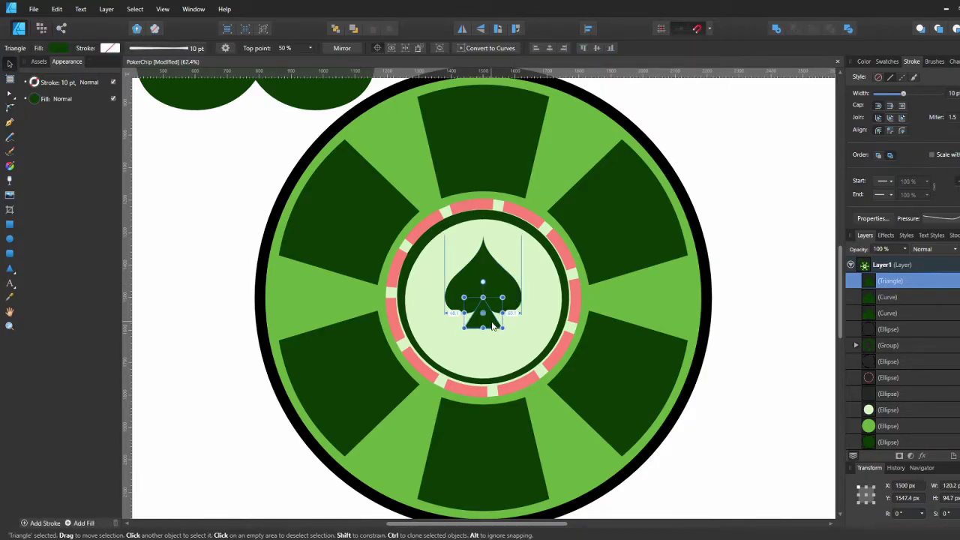
click(725, 245)
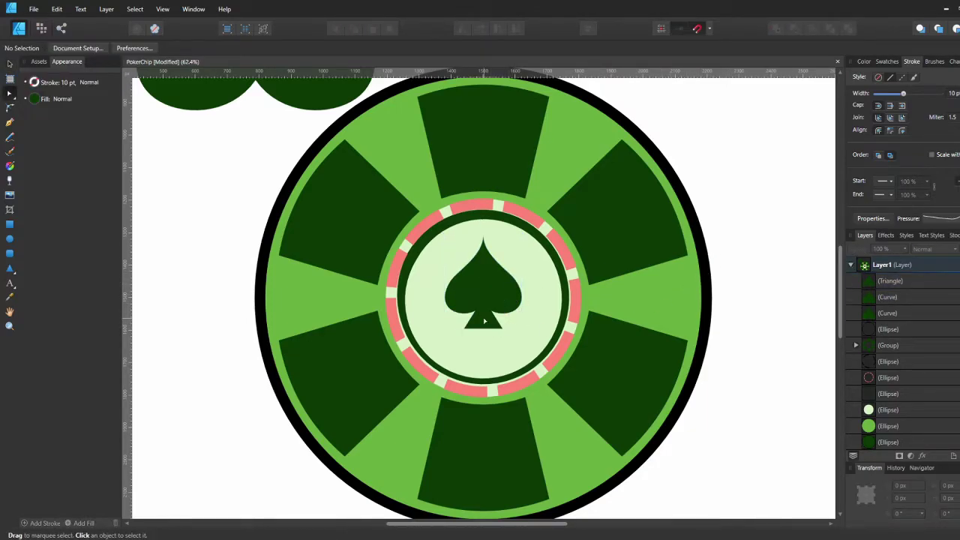
Step: Combine the spade body and the triangle stem into one shape with the Add operation
click(491, 321)
shift+click(500, 286)
scroll(500, 297, down, 4)
click(776, 30)
scroll(516, 293, up, 2)
click(690, 263)
Step: Move the spade down to Y 1489 px so it sits centrally in the pale circle
drag(489, 327, 489, 336)
click(685, 265)
click(490, 338)
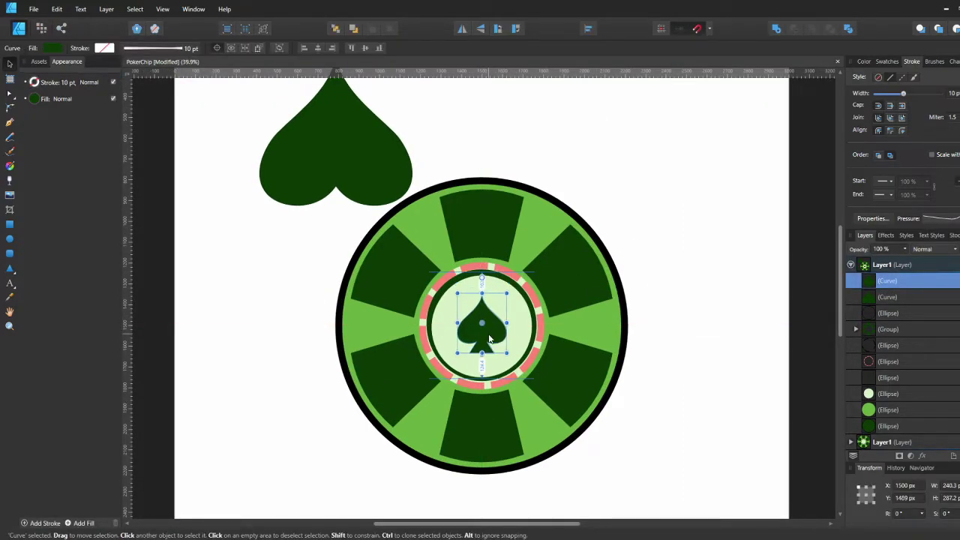
click(668, 330)
Step: Move the spade curve down the layer stack to directly above the pale centre ellipse
key(ctrl+0)
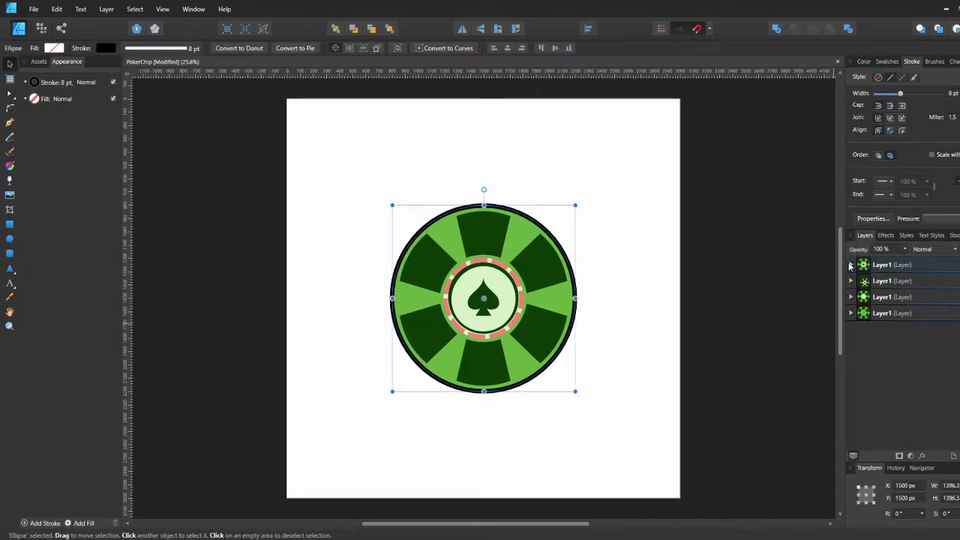
click(851, 265)
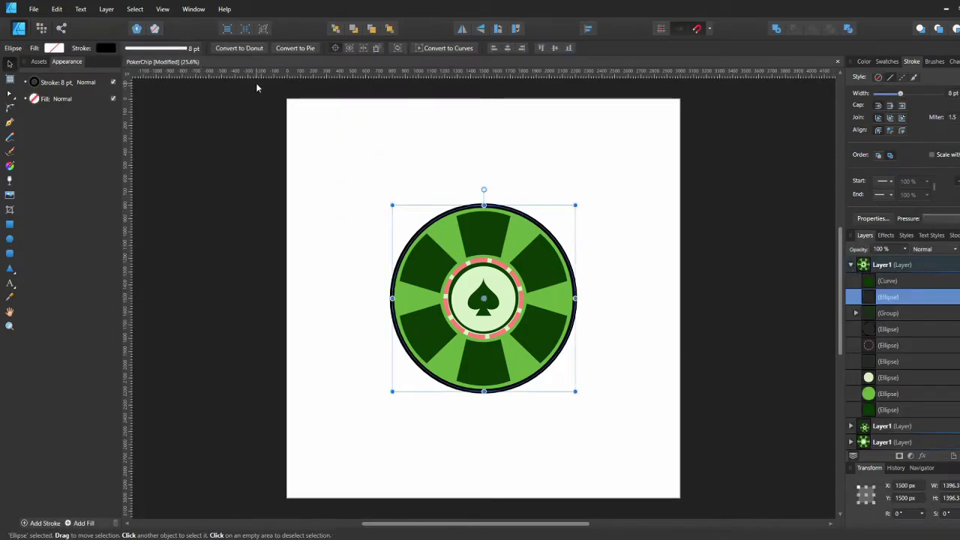
drag(881, 288, 881, 357)
Step: Make offset copies of the outline ellipse away from the chip and subtract one from the other to form a crescent
click(888, 281)
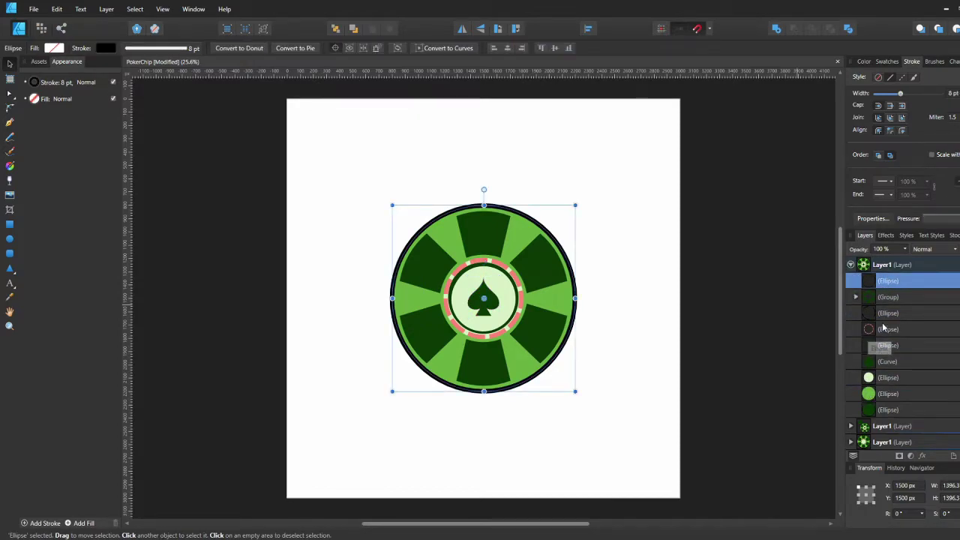
mouse_move(553, 364)
mouse_down()
mouse_move(386, 208)
mouse_move(398, 215)
mouse_up()
shift+click(396, 218)
click(797, 29)
Step: Remove the crescent's stroke and fill it with a very dark green of C 80, M 47, Y 100, K 90
click(103, 49)
click(178, 67)
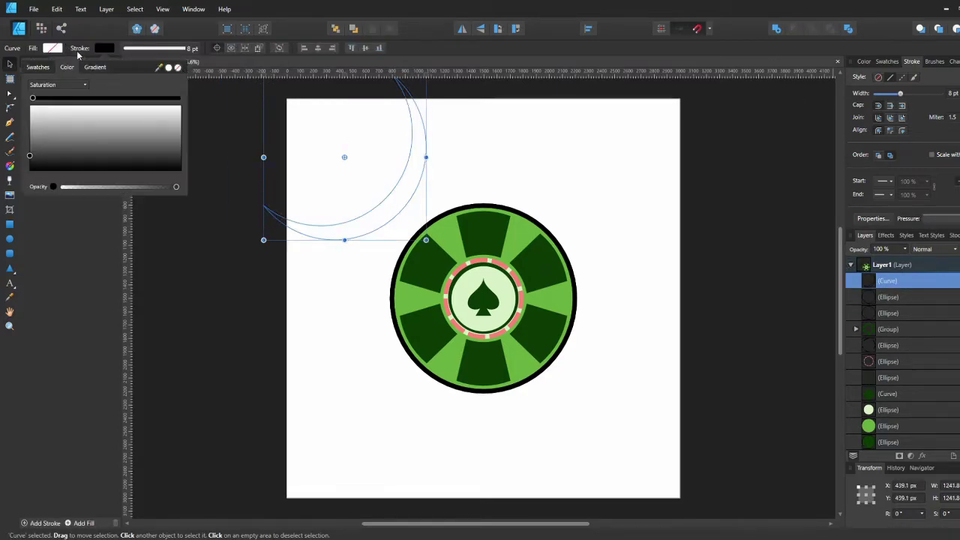
click(53, 48)
click(50, 85)
click(50, 68)
click(42, 85)
click(37, 137)
drag(95, 137, 128, 137)
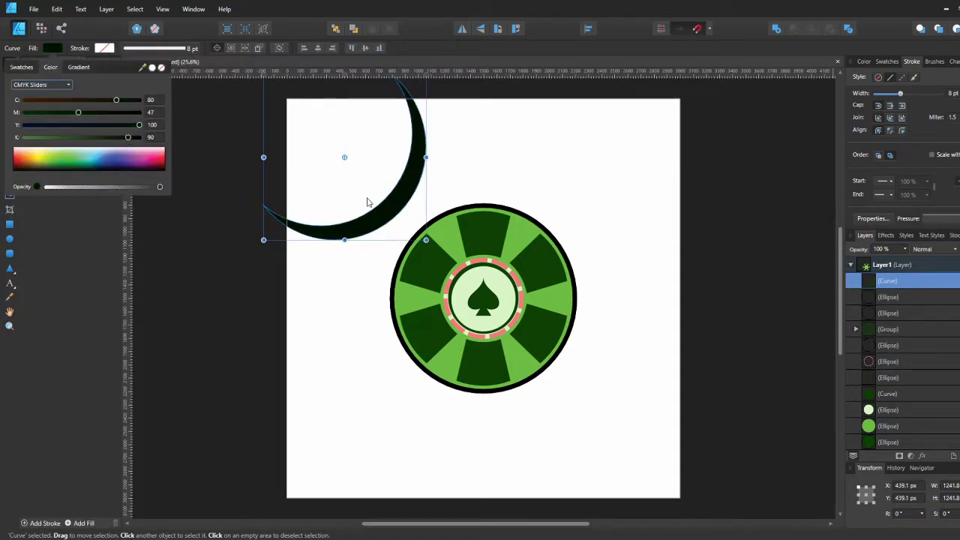
Step: Move the crescent onto the chip's lower-right edge at X 1577.3, Y 1577.3 px and lower its fill opacity for shading
drag(358, 198, 511, 359)
click(53, 48)
drag(72, 188, 76, 187)
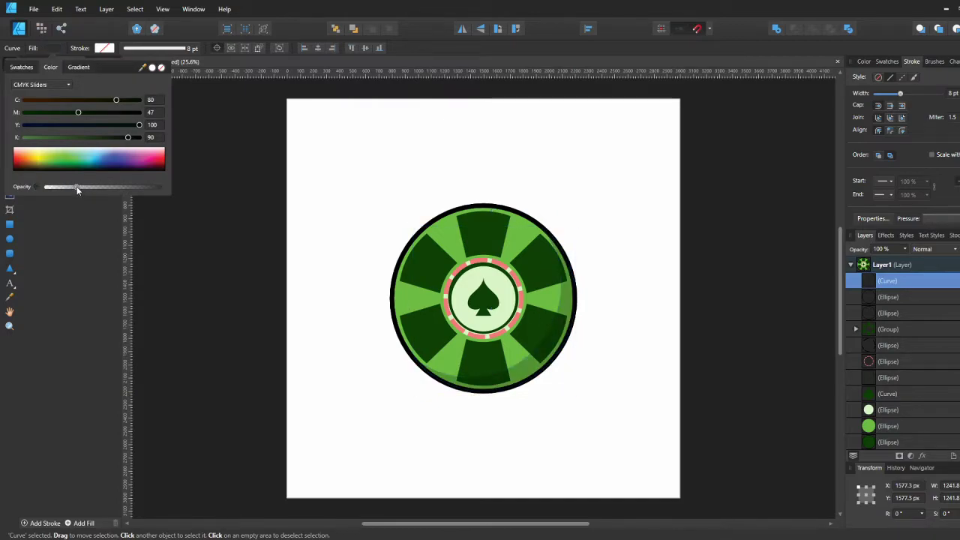
click(323, 355)
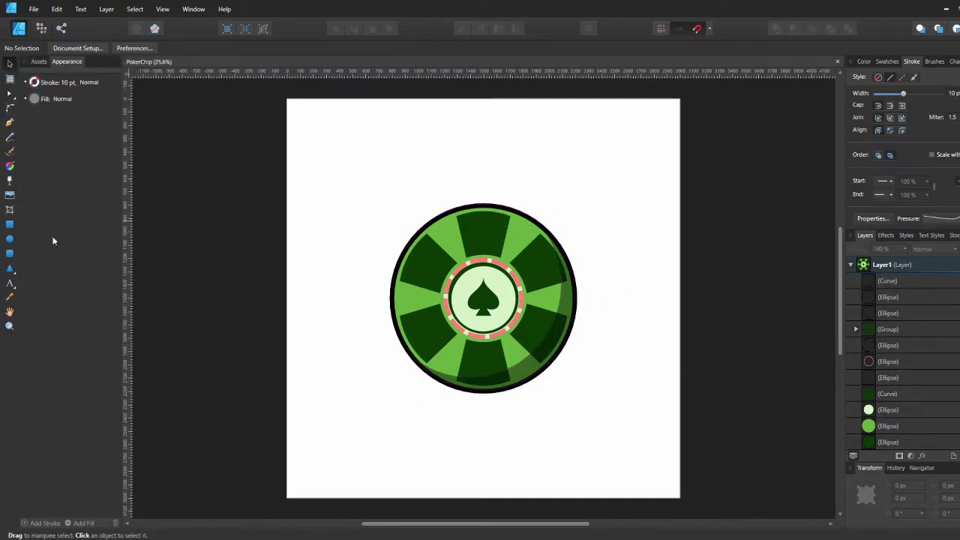
Step: Draw a highlight ellipse about 539 × 196 px on the chip's upper-left area and fill it with semi-transparent pale green
key(m)
drag(423, 243, 494, 268)
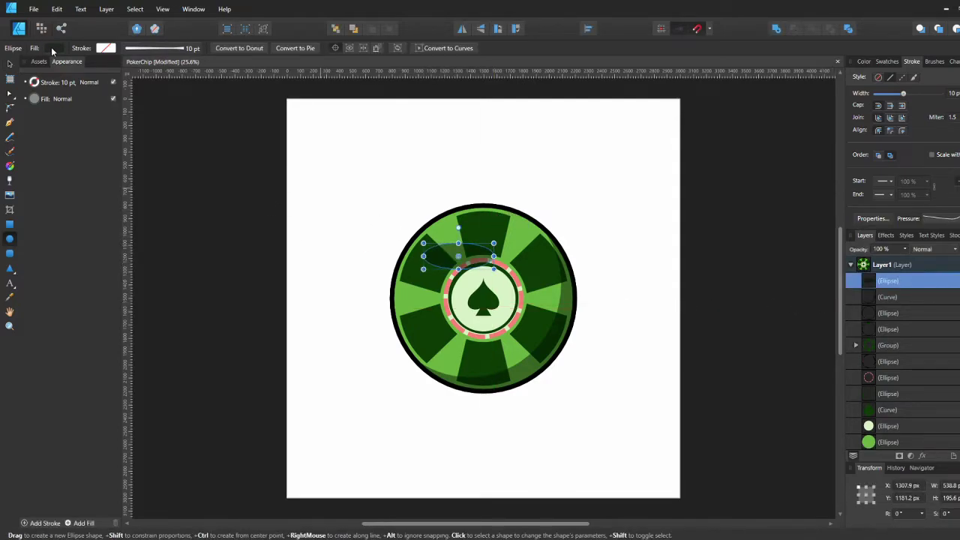
click(53, 50)
drag(126, 138, 21, 139)
click(42, 84)
click(37, 200)
drag(54, 98, 146, 99)
drag(100, 187, 138, 187)
Step: Rotate the highlight ellipse diagonally so it follows the chip's upper-left rim
drag(496, 241, 442, 241)
key(v)
click(366, 197)
Step: Draw a small pale highlight circle near the chip's left rim, below the large highlight
click(10, 240)
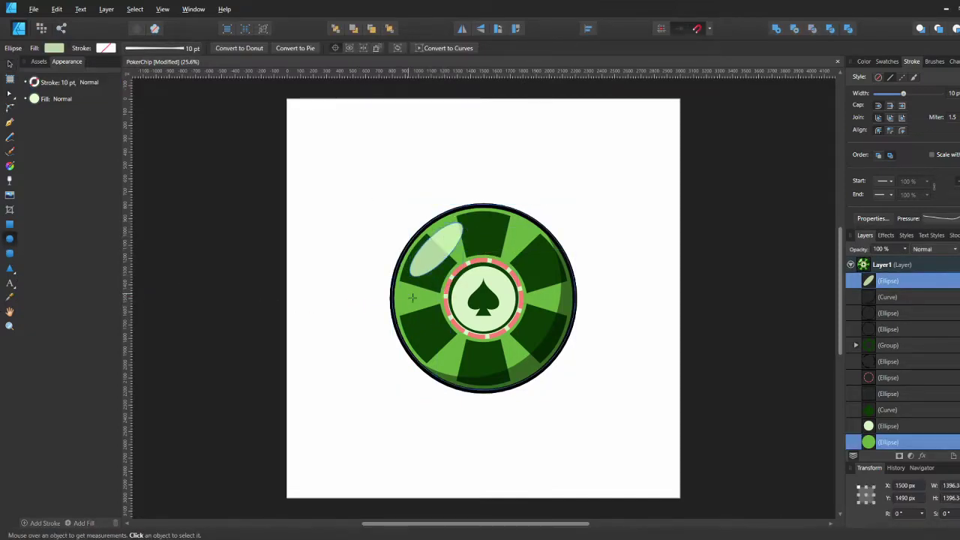
drag(408, 294, 415, 300)
key(v)
click(377, 286)
click(407, 293)
click(372, 247)
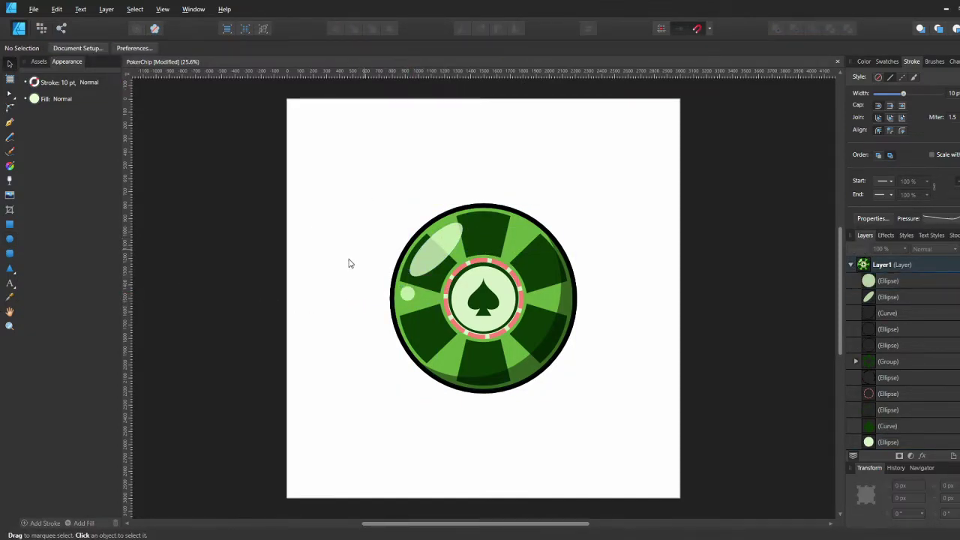
Step: Copy the pale centre ellipse outside the chip and subtract a smaller offset ellipse from it to form a crescent
click(497, 320)
mouse_move(492, 316)
mouse_down()
mouse_move(373, 217)
mouse_move(364, 191)
mouse_up()
shift+click(371, 201)
shift+click(406, 209)
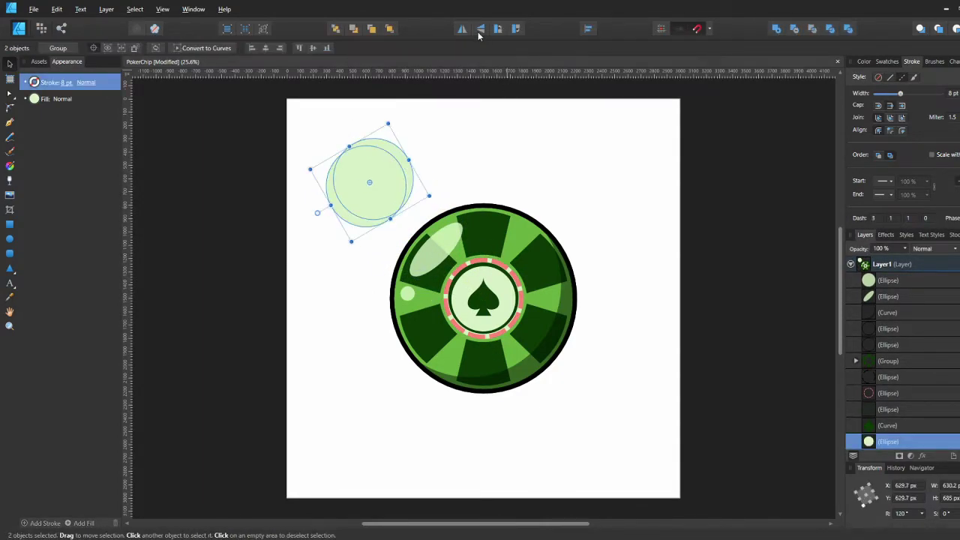
click(481, 28)
Step: Darken the small crescent's fill to dark green and move it onto the lower-right edge of the pale centre
click(52, 48)
drag(112, 99, 42, 102)
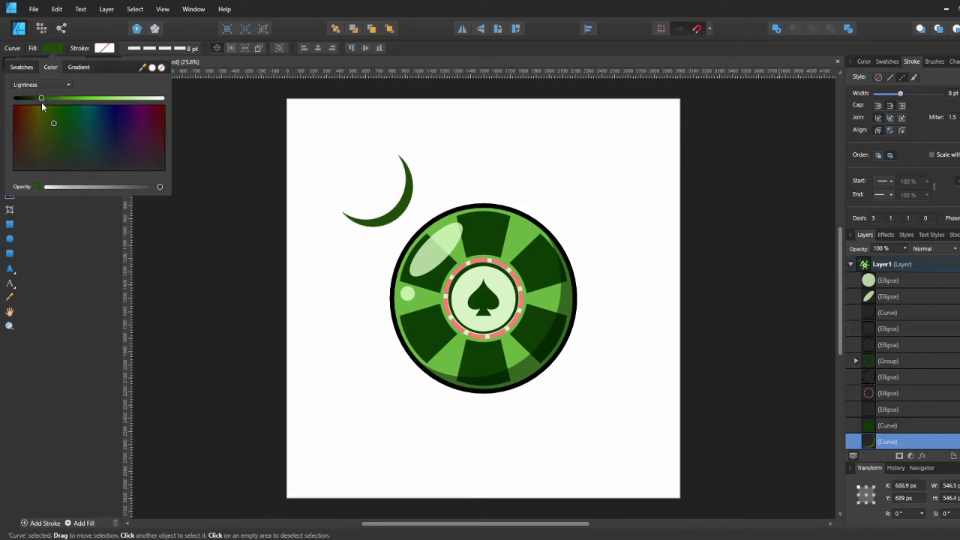
drag(409, 194, 517, 302)
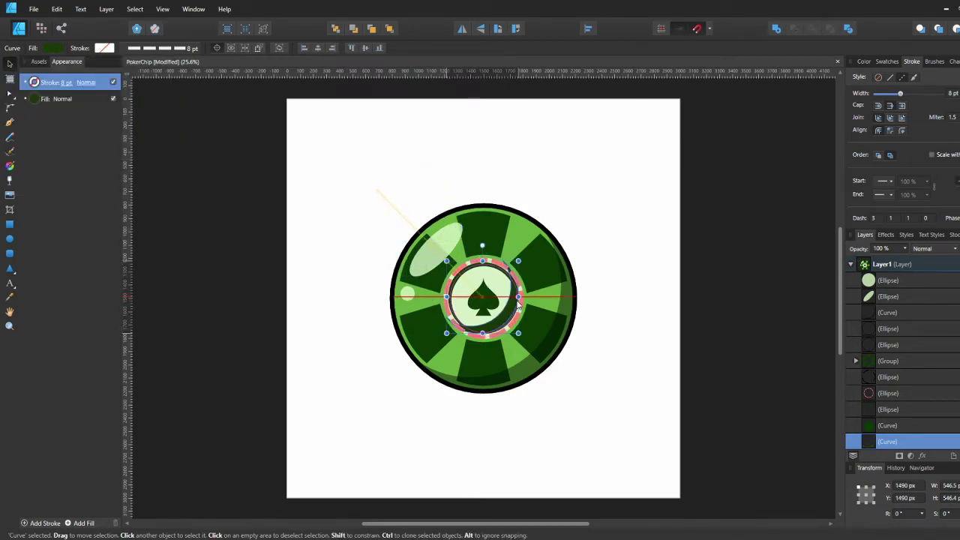
Step: Copy the inner pale centre ellipse outside the chip and subtract an offset ellipse from it to form a crescent
scroll(518, 301, up, 4)
click(477, 227)
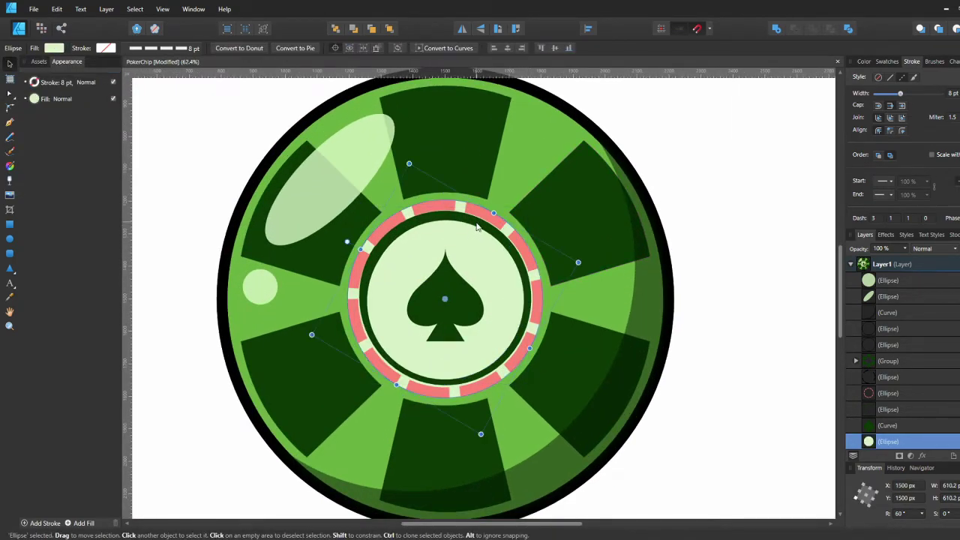
click(480, 223)
scroll(480, 224, down, 1)
click(480, 227)
scroll(481, 232, down, 3)
drag(458, 283, 346, 172)
shift+click(405, 222)
click(794, 30)
Step: Remove the new crescent's stroke, darken its fill to dark green and move it onto the pale centre's lower-right edge
click(105, 49)
click(179, 68)
click(55, 49)
click(66, 86)
click(52, 67)
click(37, 99)
drag(411, 218, 512, 320)
Step: Lower the fill opacity of the centre's lower-right crescent so it reads as a soft shadow
click(55, 48)
click(80, 189)
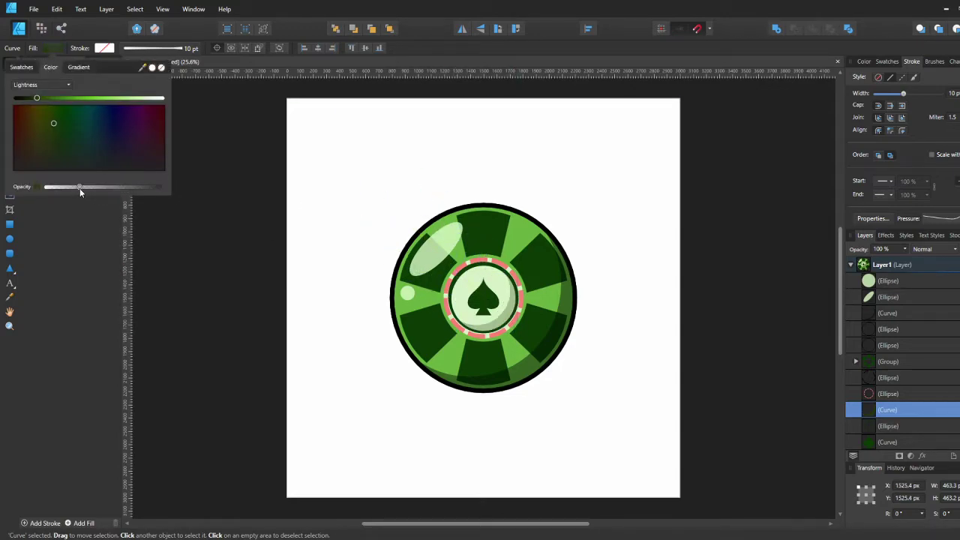
click(307, 255)
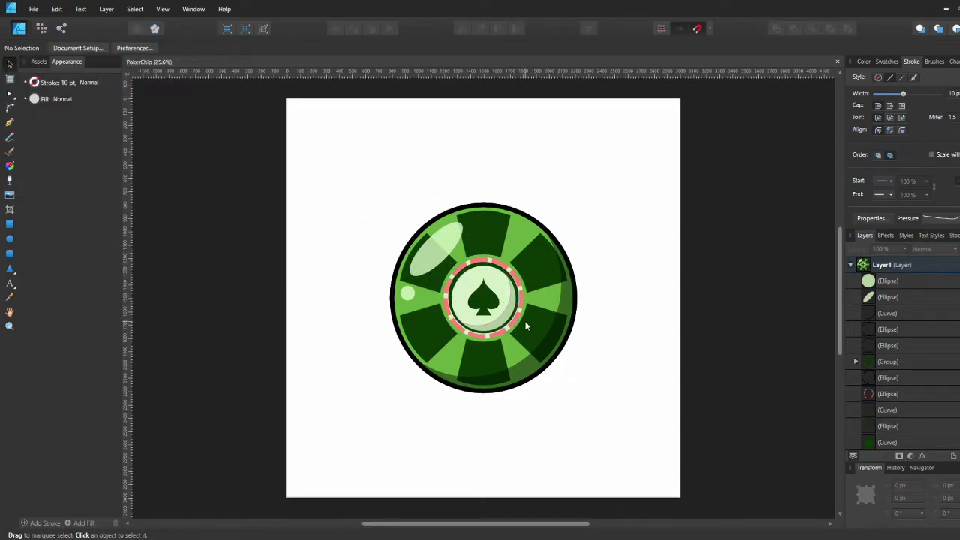
Step: Copy the centre's shadow crescent, rotate it 180° onto the upper-left edge and lighten its fill to near white
click(470, 287)
click(498, 324)
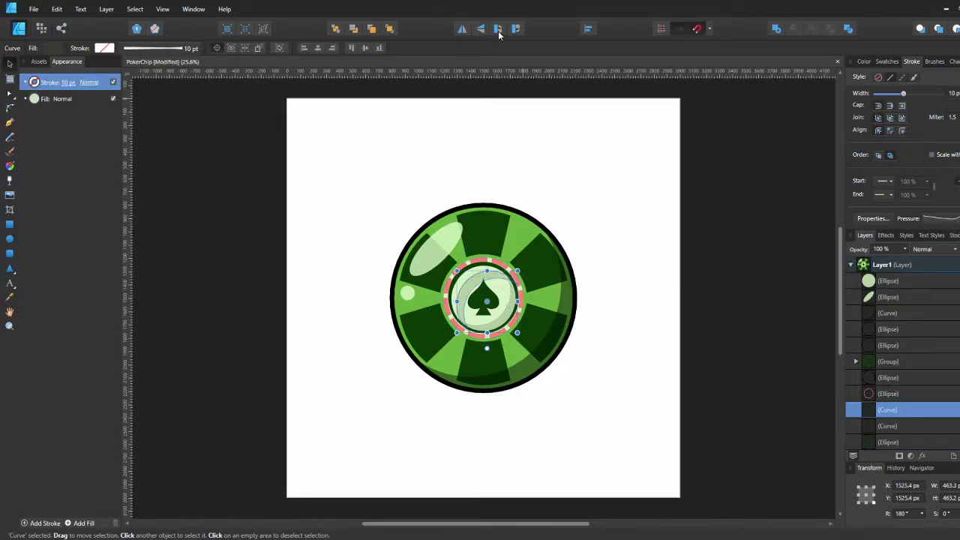
click(53, 49)
click(157, 98)
scroll(491, 288, up, 6)
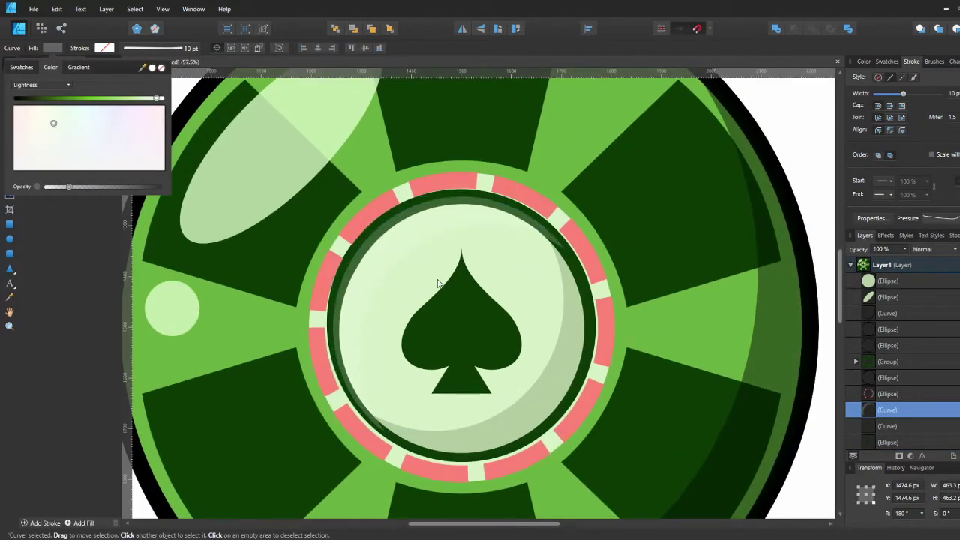
scroll(893, 375, down, 2)
Step: Reorder the layers so both centre crescents sit beneath the spade and directly above the pale centre ellipse
click(879, 392)
click(879, 380)
shift+click(879, 395)
drag(879, 396, 871, 435)
scroll(694, 347, down, 1)
click(813, 259)
Step: Raise the fill opacity of the centre's upper-left highlight crescent and lighten its colour to white
click(446, 277)
click(53, 49)
drag(151, 186, 140, 187)
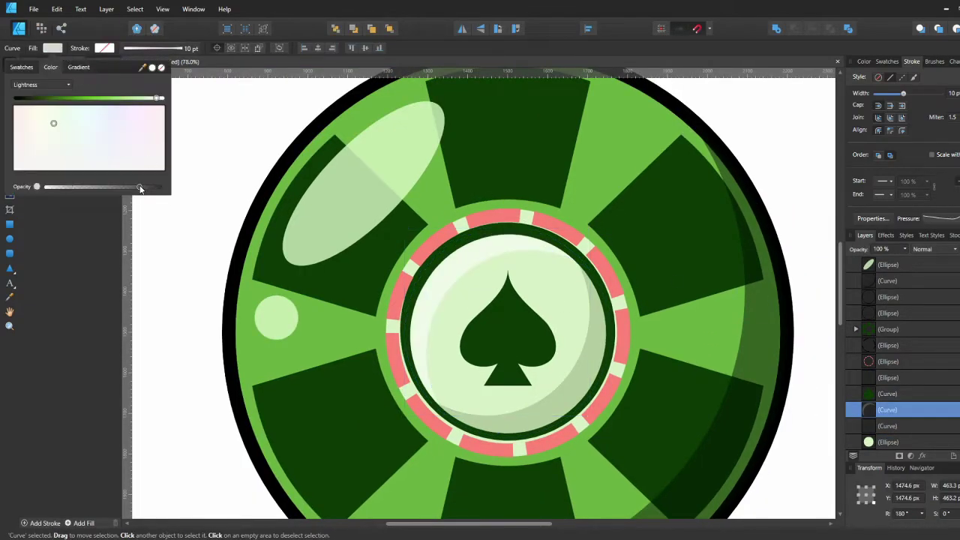
drag(139, 103, 158, 101)
drag(140, 187, 143, 188)
key(ctrl+0)
click(298, 212)
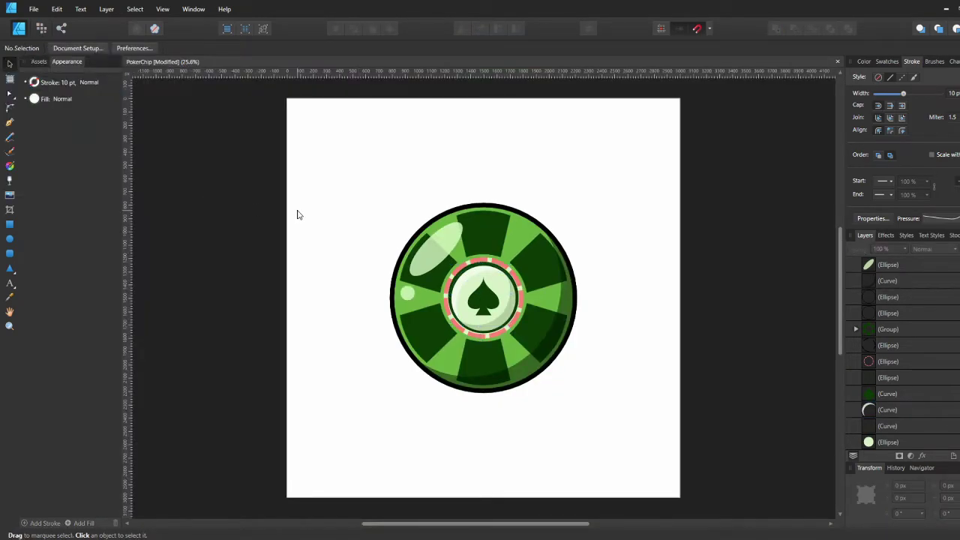
Step: Give the group of dark wedges a 3 pt black outline
click(497, 219)
click(52, 48)
click(106, 48)
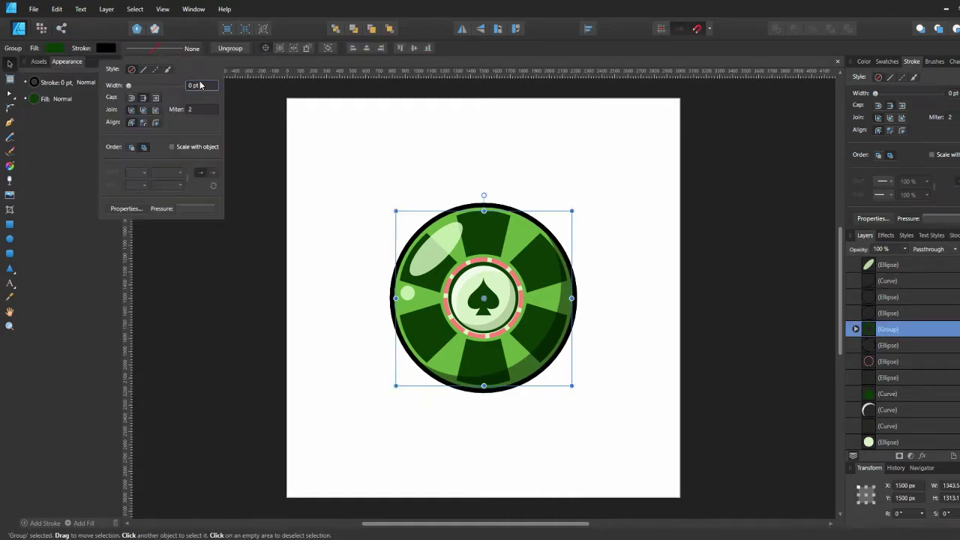
text(3)
key(Return)
Step: Recolour the wedge group's outline to a very dark green and set its width to 4 pt
click(105, 48)
click(43, 69)
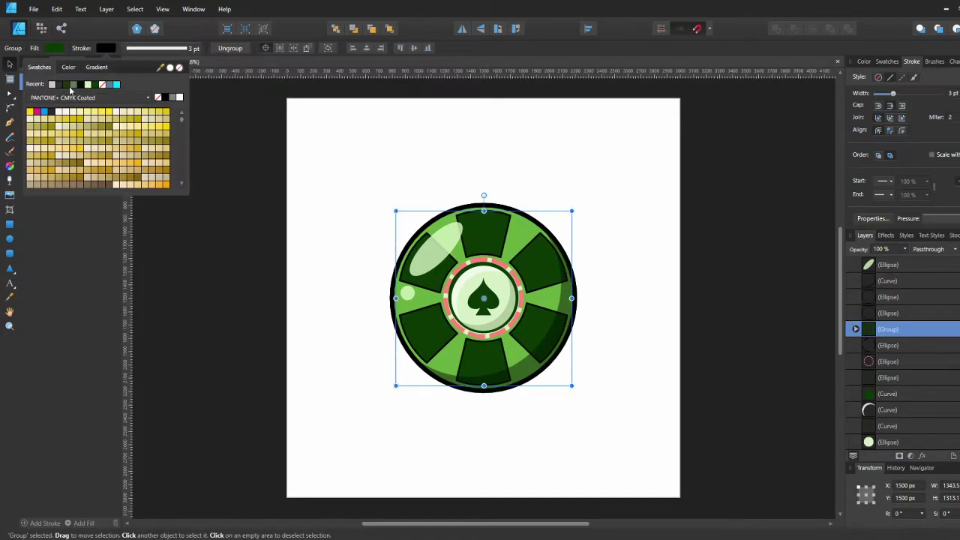
mouse_move(159, 71)
mouse_down()
mouse_move(429, 191)
mouse_move(442, 225)
mouse_up()
click(68, 67)
click(58, 85)
click(51, 135)
click(145, 138)
click(176, 137)
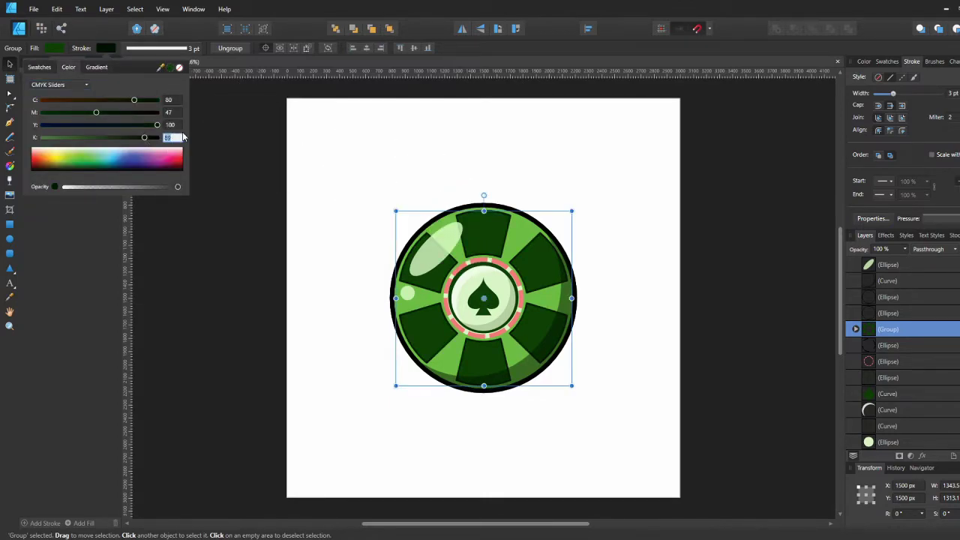
click(192, 48)
click(203, 85)
Step: Recolour the chip's outer ring stroke to the very dark green and set its black component to 80
click(418, 233)
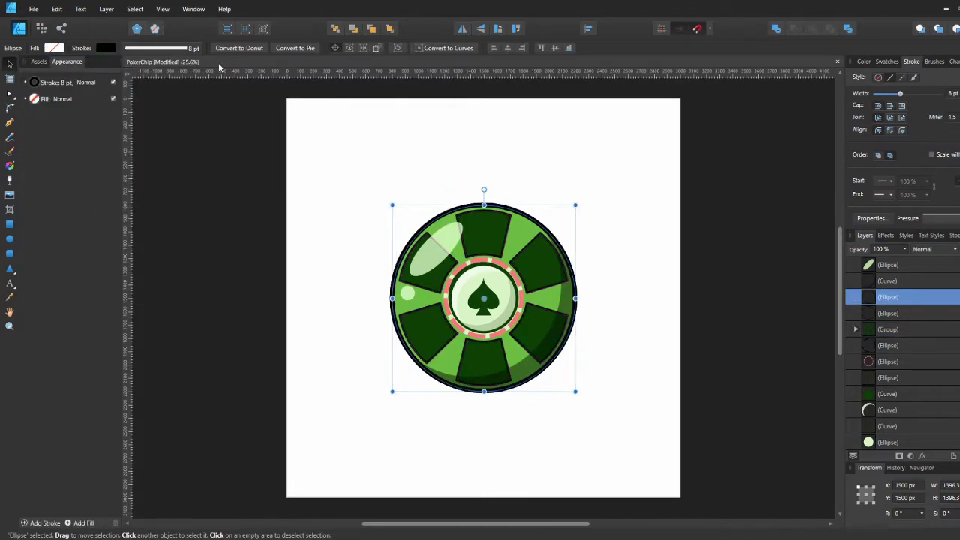
click(106, 48)
click(40, 67)
click(51, 86)
click(68, 67)
click(175, 137)
text(85)
key(Return)
click(173, 139)
text(80)
key(Return)
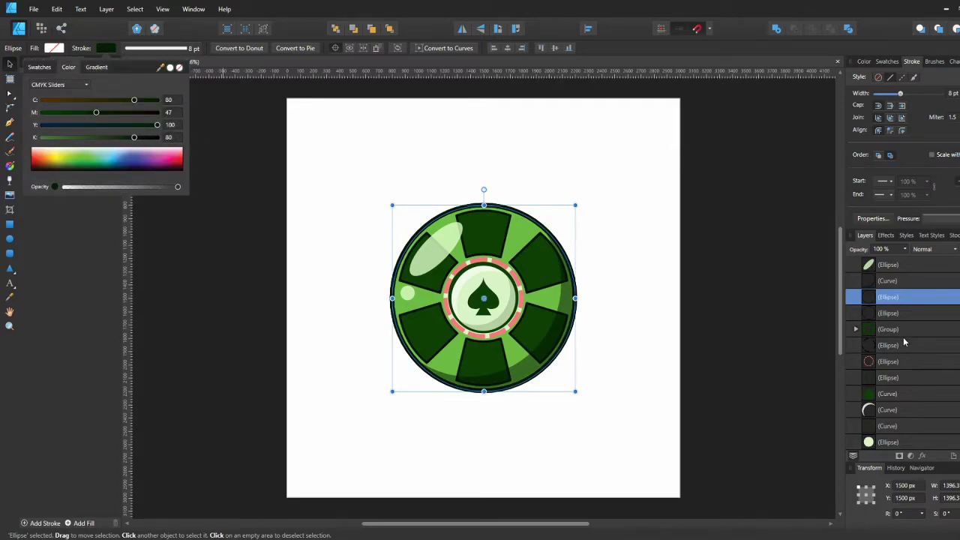
Step: Set the black component of the wedge group's outline colour to 80 to match the outer ring
click(904, 342)
scroll(913, 353, down, 3)
scroll(913, 356, up, 4)
click(872, 364)
click(105, 48)
click(39, 67)
click(105, 48)
click(106, 48)
click(169, 138)
text(80)
key(Return)
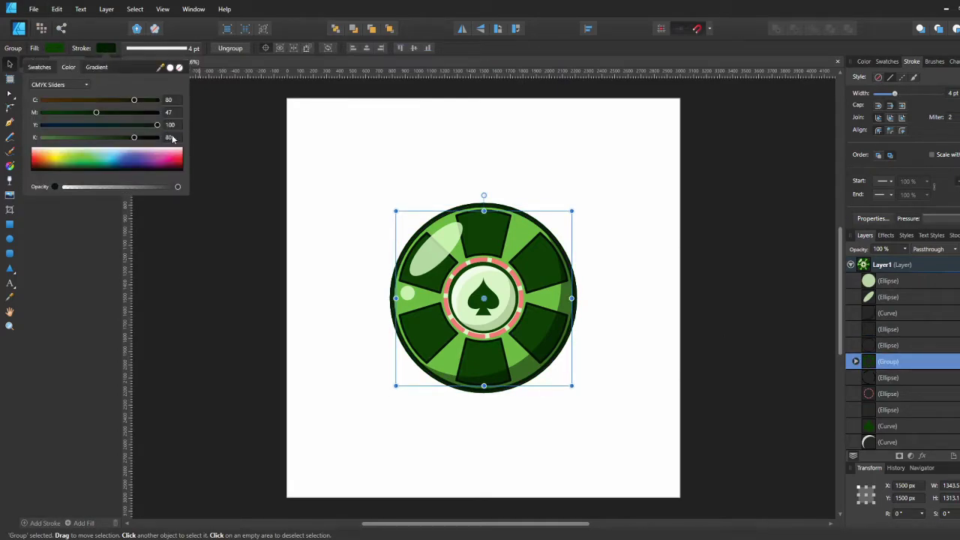
click(294, 159)
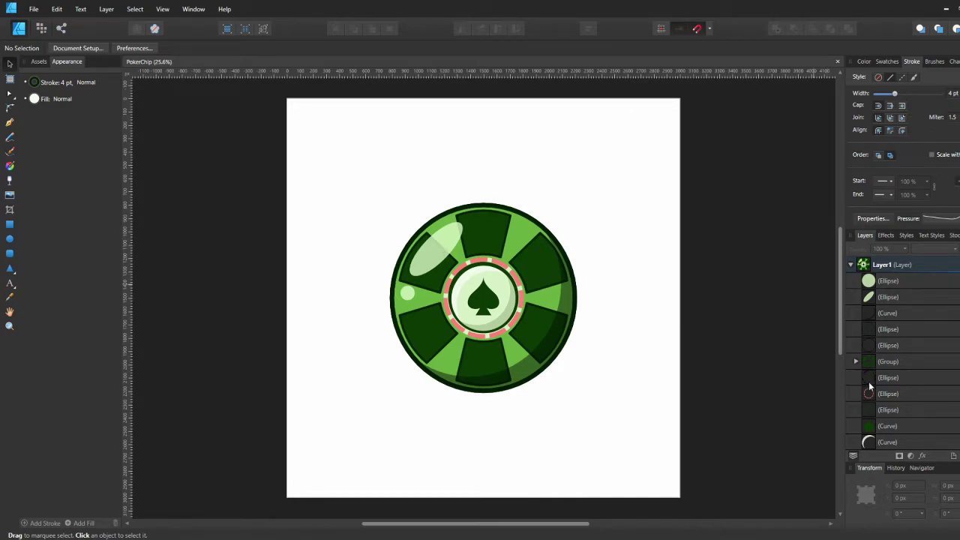
Step: Draw a circle of about 133 px in the blank area above the chip's upper right and remove its stroke
scroll(869, 381, down, 3)
click(915, 377)
key(m)
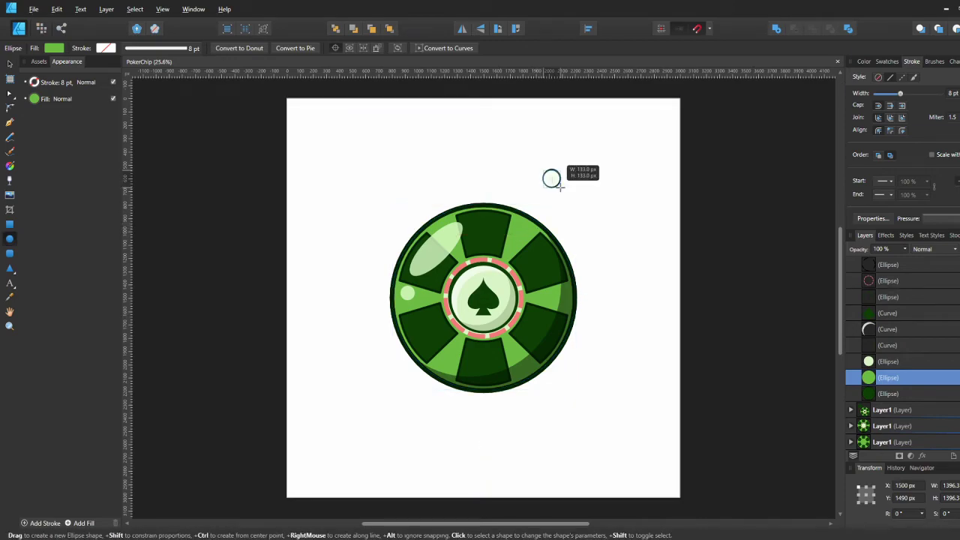
drag(561, 188, 561, 188)
click(106, 48)
click(181, 67)
Step: Make the small circle's fill fully opaque, shrink it to 86 px and place it on the upper-right light segment
key(v)
click(56, 48)
drag(120, 187, 181, 186)
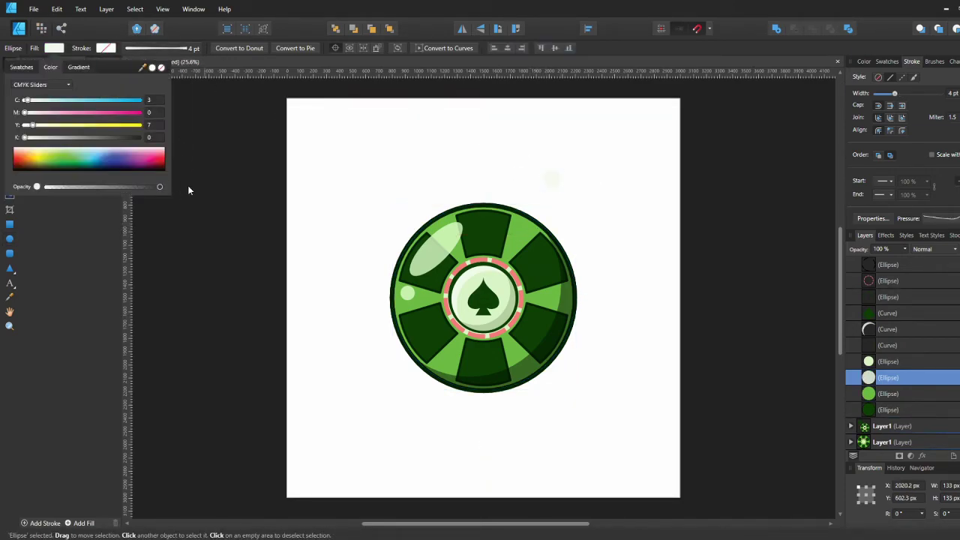
drag(553, 178, 521, 233)
scroll(529, 228, up, 1)
click(522, 237)
click(551, 192)
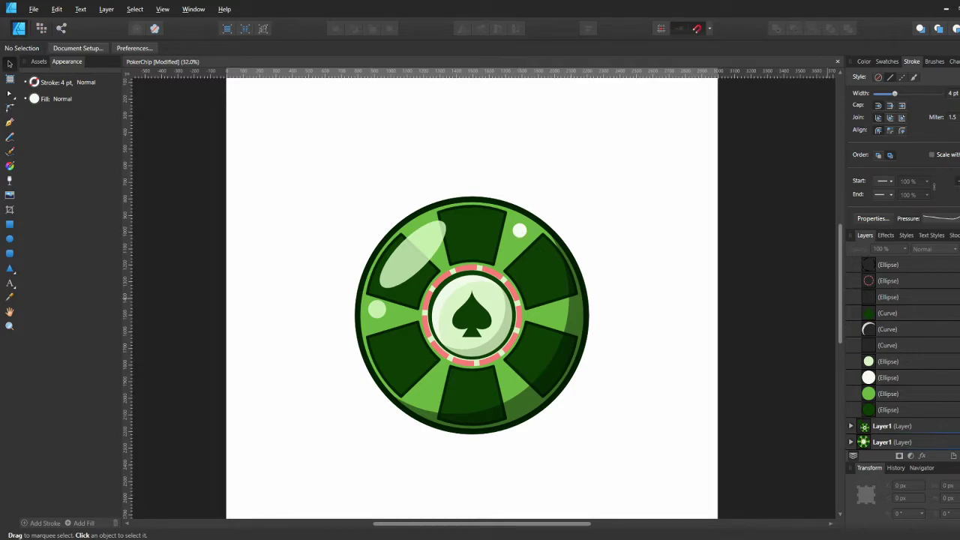
click(523, 233)
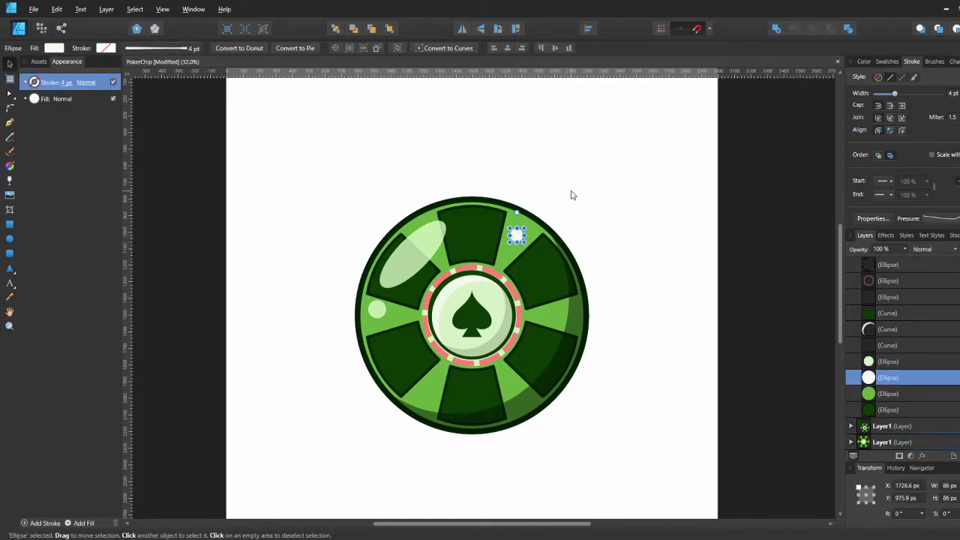
click(565, 211)
drag(519, 237, 519, 237)
Step: Recolour the small circle on the upper-right light segment to a pale green sampled from the chip
click(54, 48)
drag(143, 67, 505, 255)
click(152, 68)
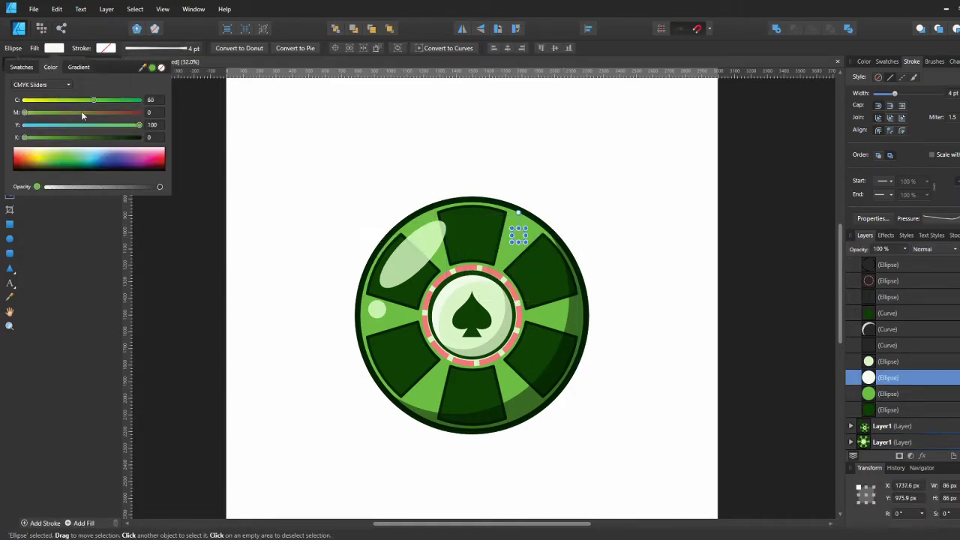
click(53, 85)
click(30, 187)
click(59, 84)
click(29, 201)
click(142, 98)
click(570, 141)
Step: Duplicate the pale circle, rotate the copy 90° and move it onto the right-hand light segment
click(519, 236)
key(ctrl+j)
click(498, 28)
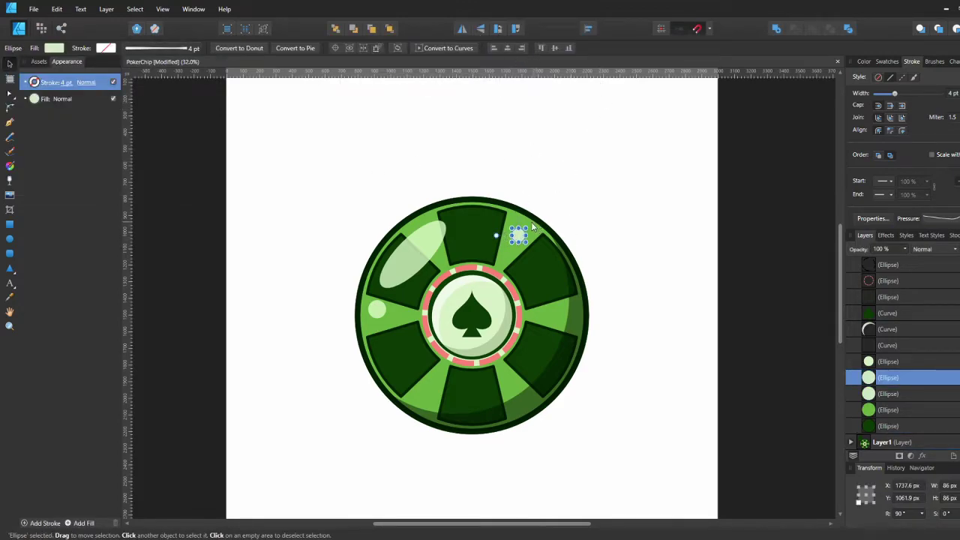
drag(519, 238, 561, 318)
click(664, 288)
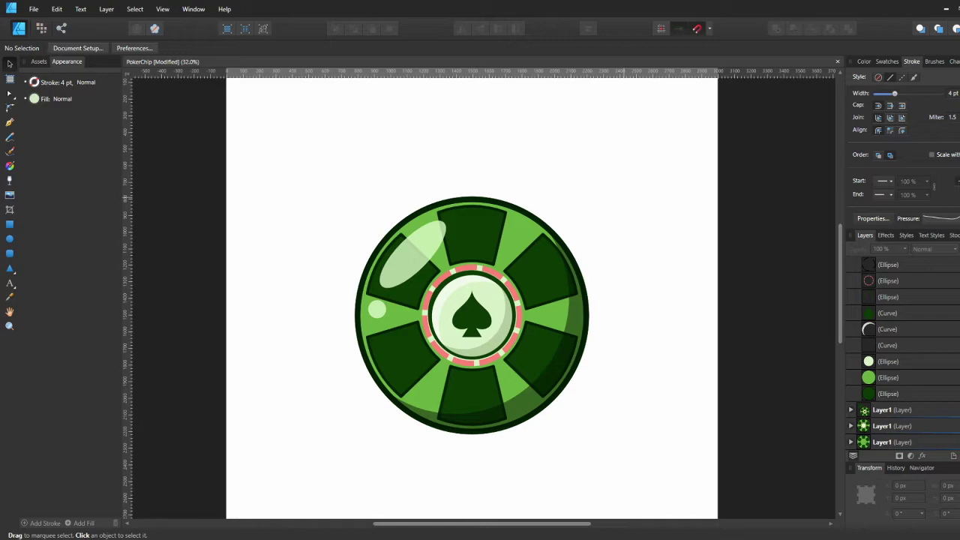
Step: Draw a narrow diagonal band with the Pen tool from the chip's top rim to its lower-left rim
scroll(900, 345, up, 3)
click(887, 313)
key(p)
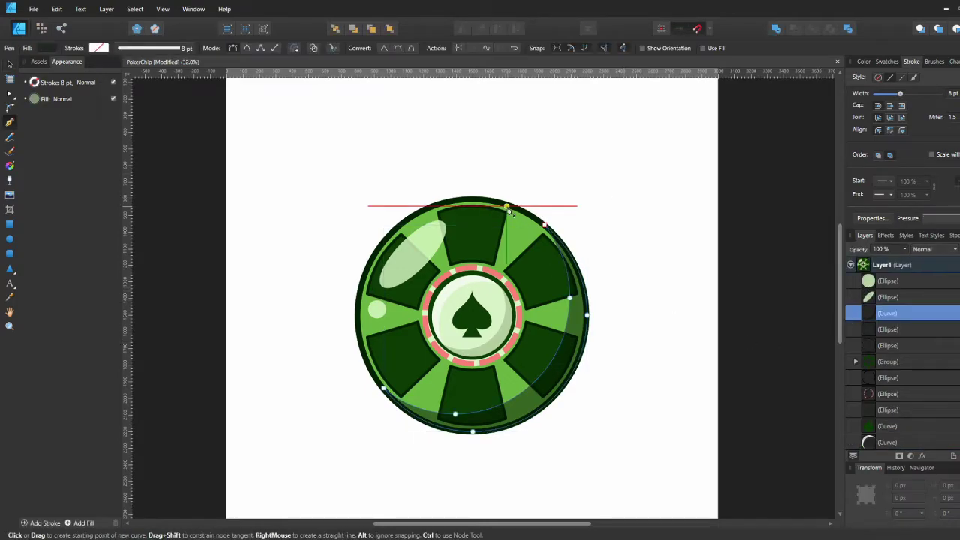
click(494, 201)
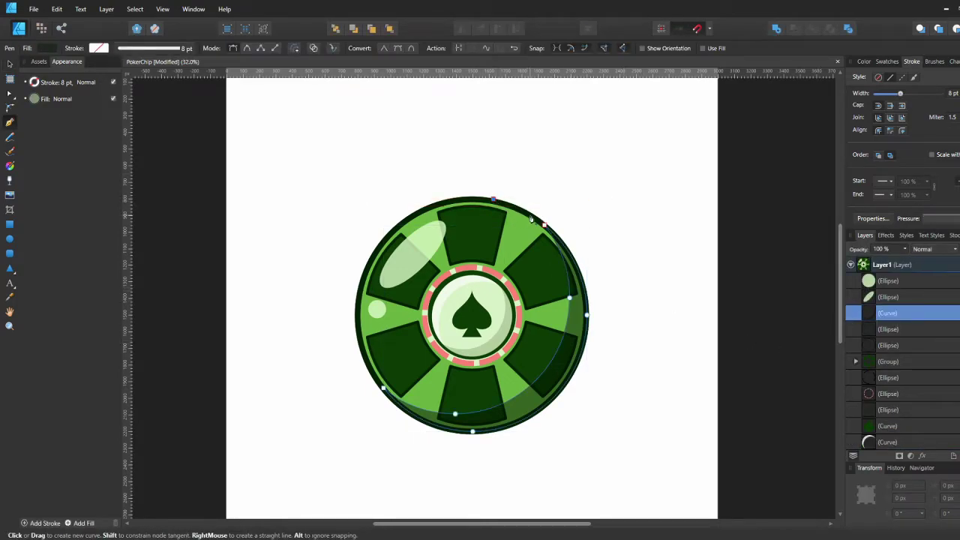
click(411, 419)
key(v)
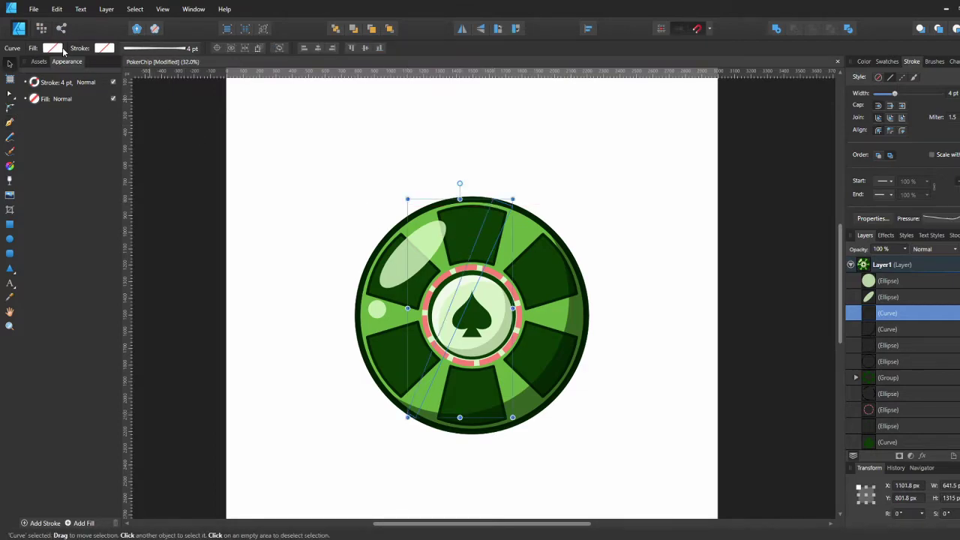
Step: Fill the diagonal band with pale green and place it directly above the wedge group in the layer order
click(53, 48)
click(35, 84)
click(50, 67)
click(875, 347)
drag(874, 318, 872, 370)
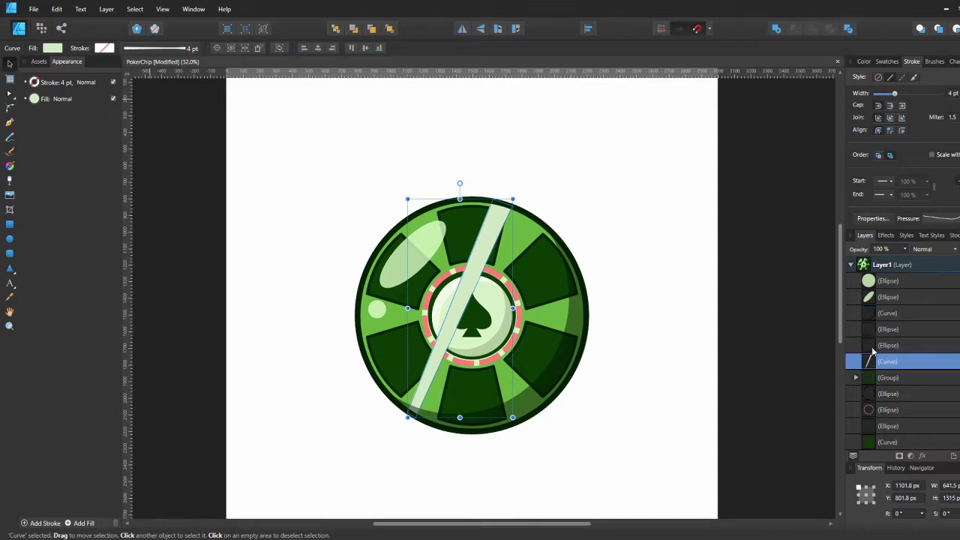
Step: Lighten the diagonal band's fill to white and lower its opacity to make a faint reflection
click(114, 98)
click(81, 187)
drag(90, 189, 138, 186)
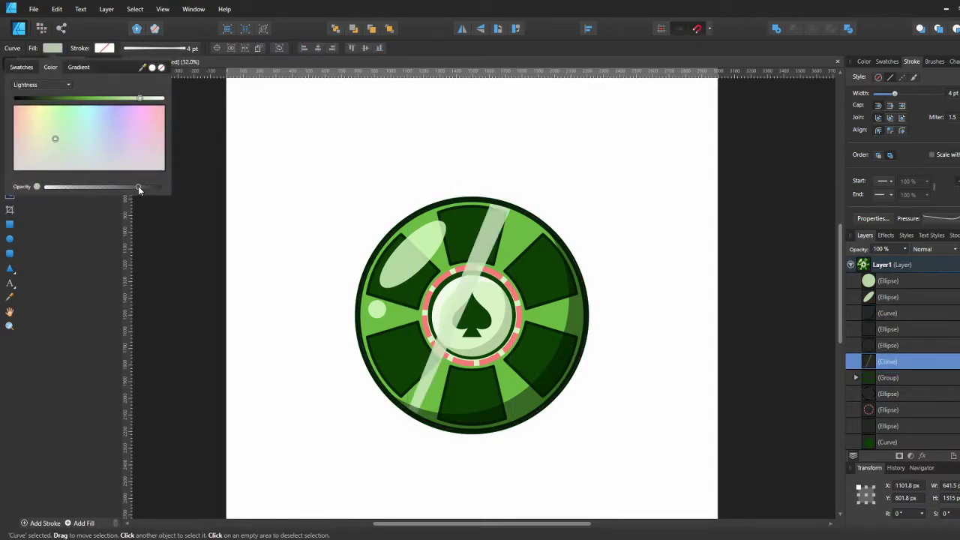
click(412, 158)
Step: Copy the reflection band to the right and adjust the copy's end nodes to fit the chip's rim
click(488, 232)
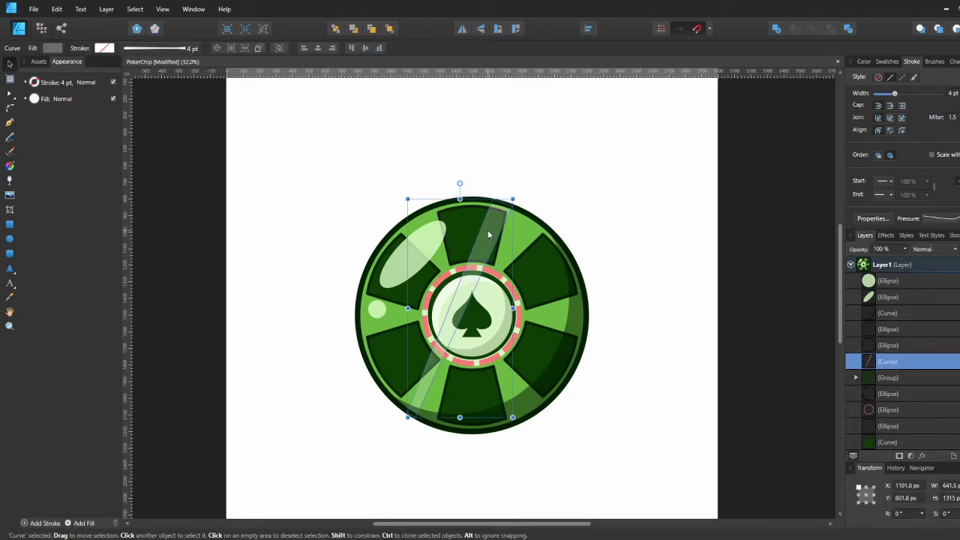
drag(488, 232, 531, 222)
key(a)
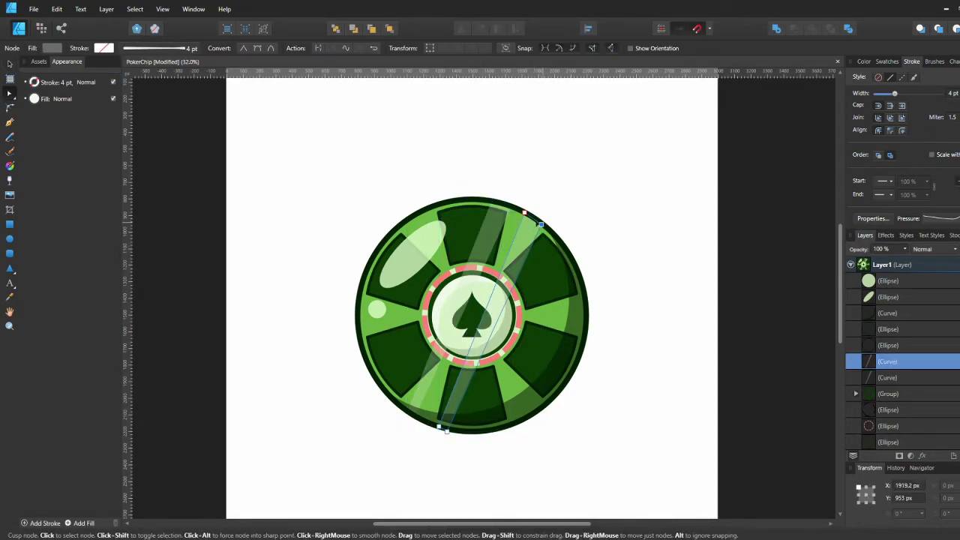
scroll(450, 426, up, 8)
drag(436, 414, 437, 425)
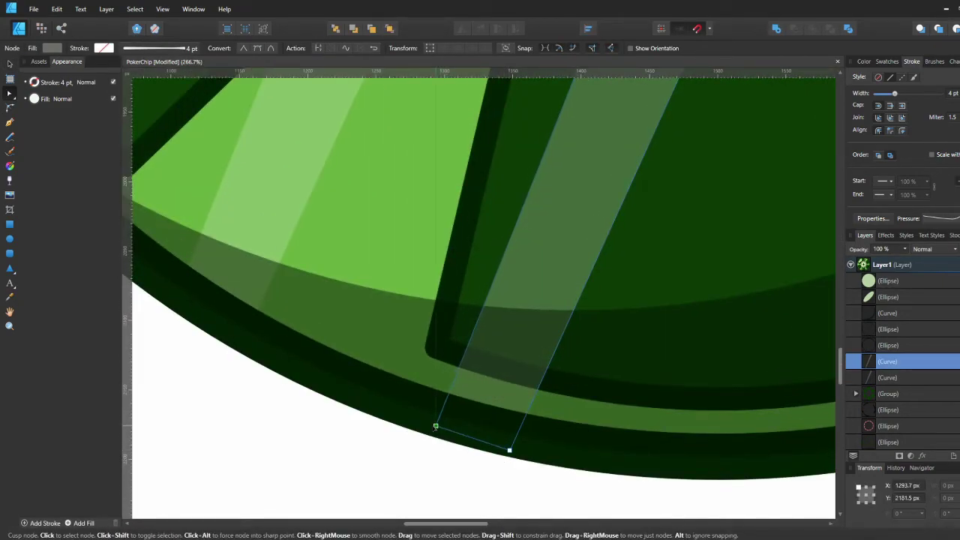
scroll(466, 392, down, 6)
scroll(466, 392, up, 3)
drag(642, 157, 642, 163)
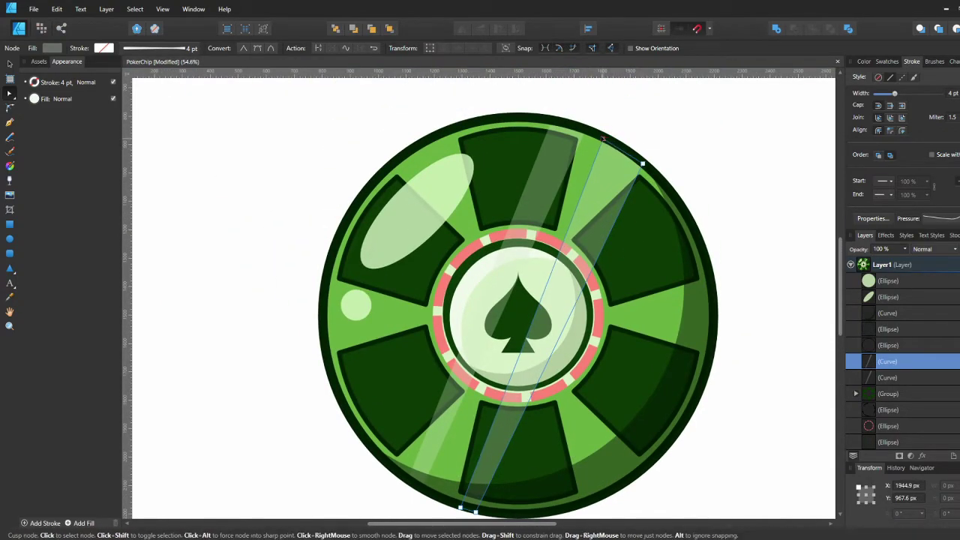
Step: Shift the first reflection band slightly left and nudge its lower end nodes up to stay within the rim
click(530, 228)
drag(529, 224, 521, 222)
scroll(383, 439, down, 1)
drag(375, 433, 432, 472)
key(shift+Up)
key(shift+Up)
key(shift+Up)
key(shift+Up)
click(432, 472)
Step: Deselect the artwork and save the poker chip document
key(ctrl+0)
click(608, 409)
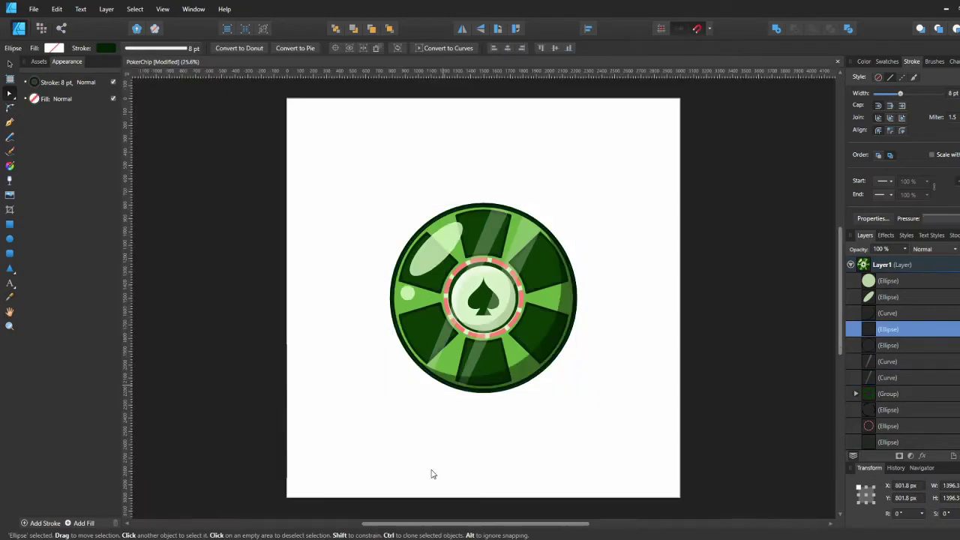
key(ctrl+s)
key(v)
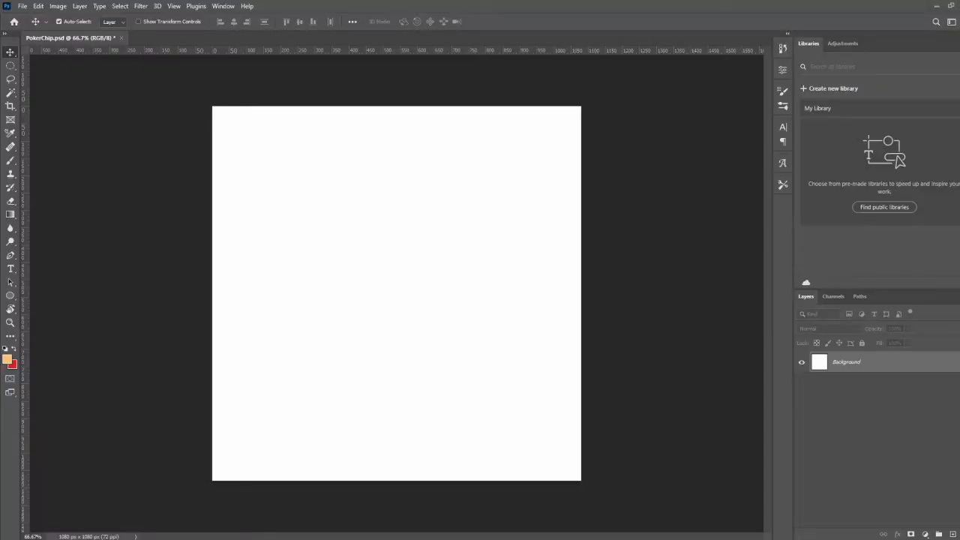
Step: Switch to Photoshop and place the PokerChip artwork onto the blank canvas of PokerChip.psd
key(alt+Tab)
drag(348, 366, 402, 99)
drag(397, 107, 397, 116)
drag(515, 190, 515, 186)
Step: Scale the placed chip to 45.53%, position it near the middle of the canvas and commit the placement
drag(569, 116, 531, 141)
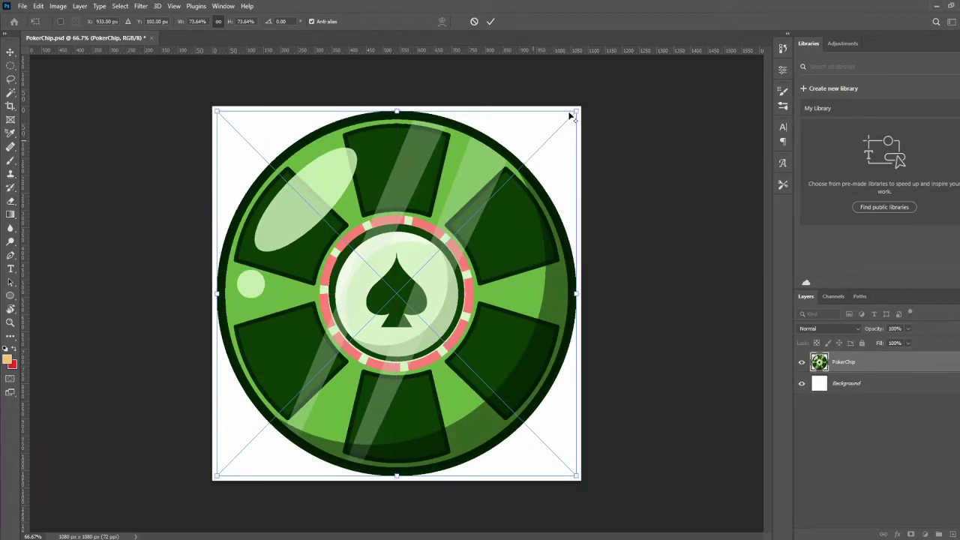
drag(576, 109, 563, 120)
drag(496, 201, 433, 282)
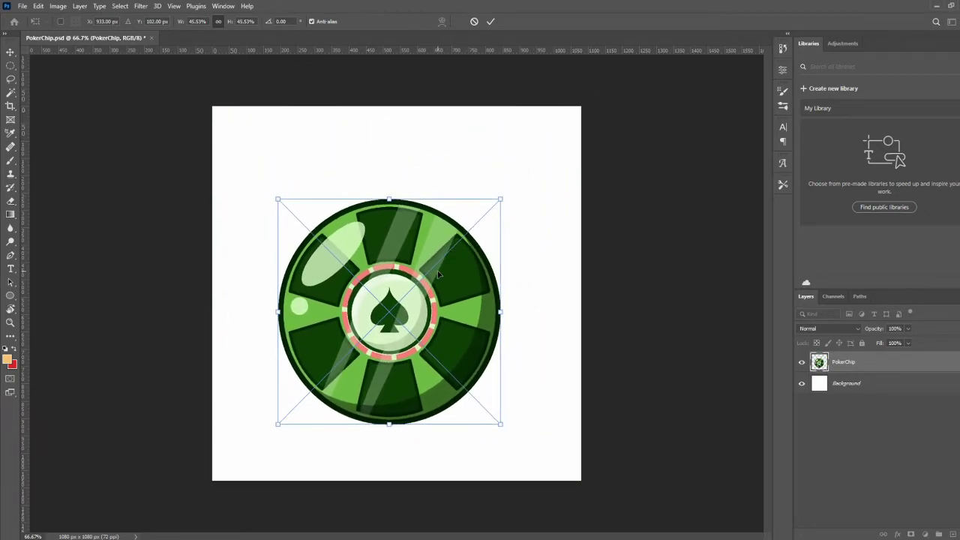
key(Return)
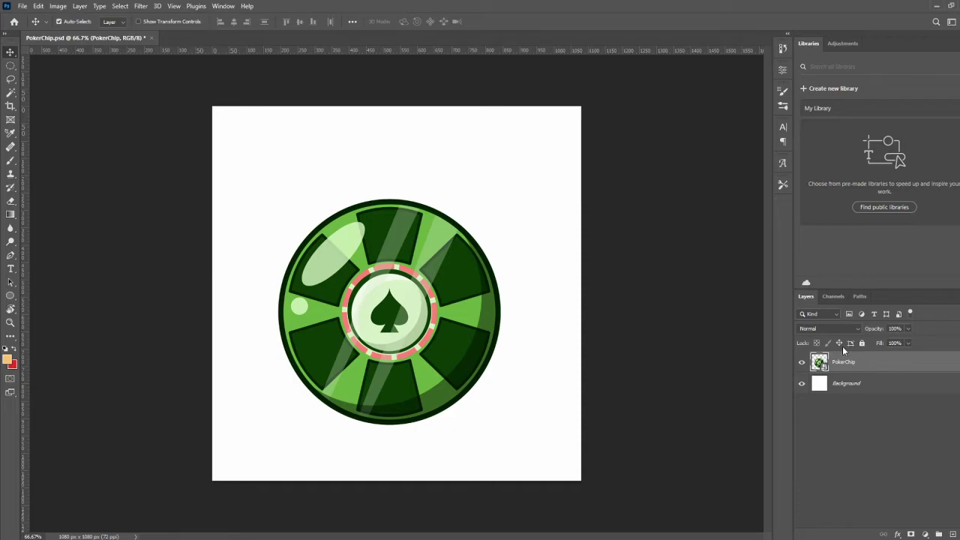
Step: Centre the PokerChip layer horizontally and vertically relative to the Background layer
shift+click(835, 382)
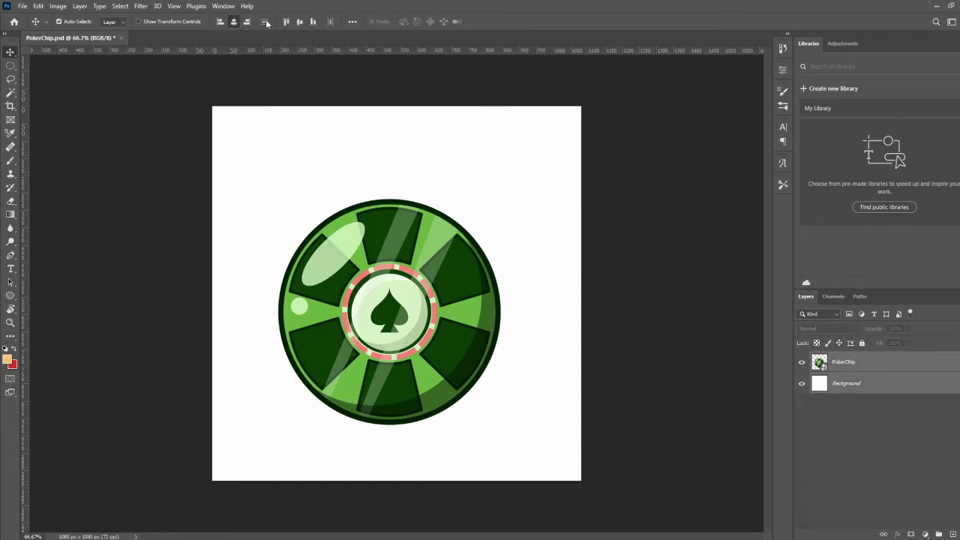
click(233, 21)
click(299, 21)
Step: Scale the PokerChip layer up from its centre to 47.63% and commit the transform
key(ctrl+t)
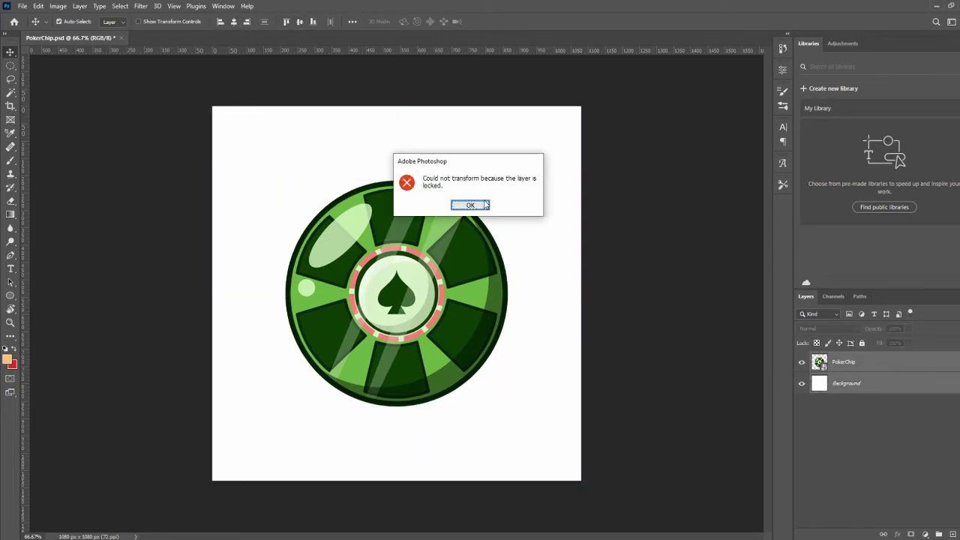
click(471, 205)
click(461, 240)
key(ctrl+t)
drag(509, 177, 518, 172)
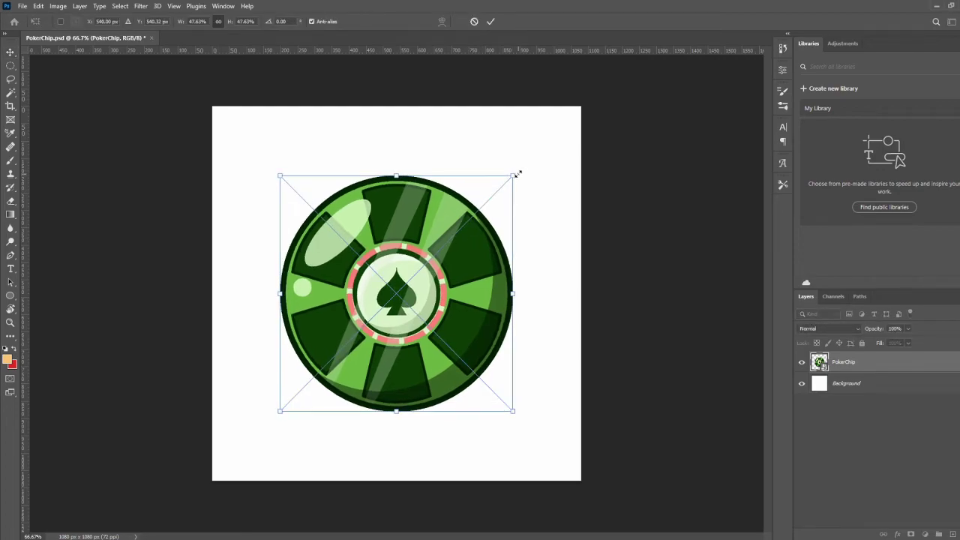
key(Return)
Step: Start editing the gradient and set its first stop to the dark green sampled from a chip wedge
key(g)
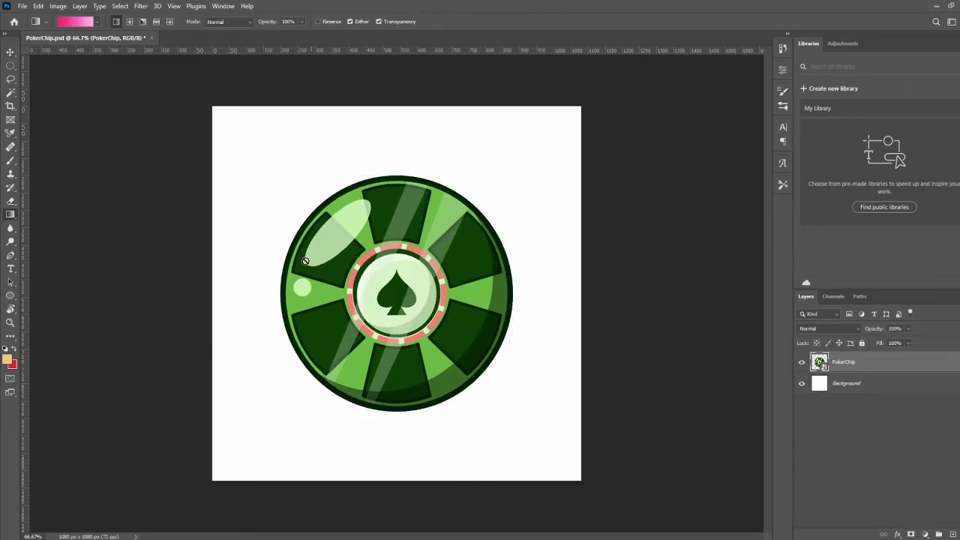
click(76, 21)
click(679, 283)
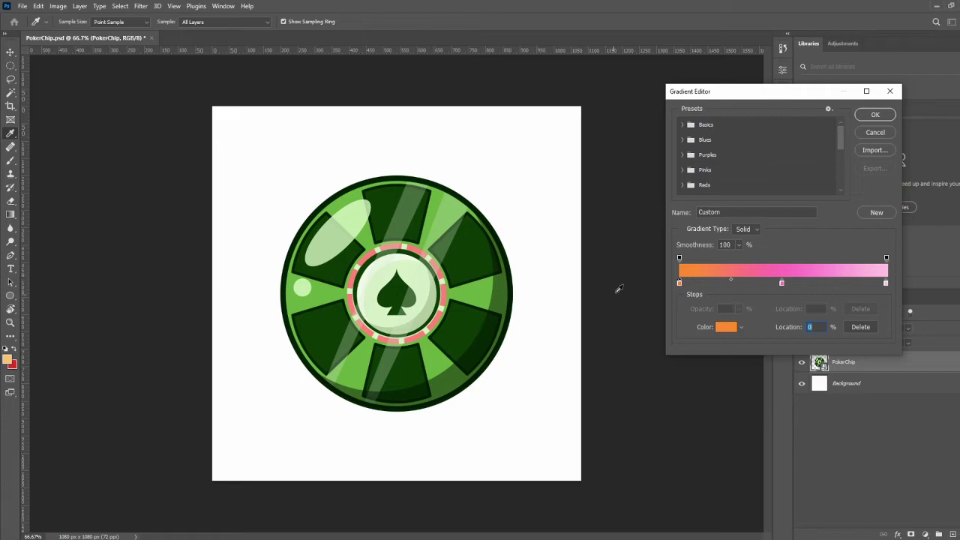
click(726, 327)
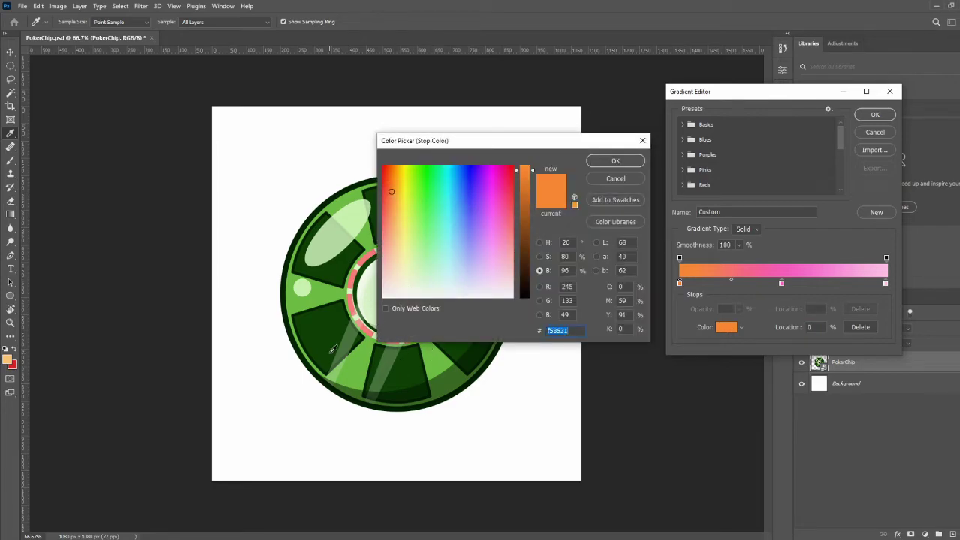
click(315, 325)
click(615, 160)
Step: Set the gradient's middle stop to the chip's bright green and its end stop to the centre disc's pale green, then accept the gradient
click(782, 283)
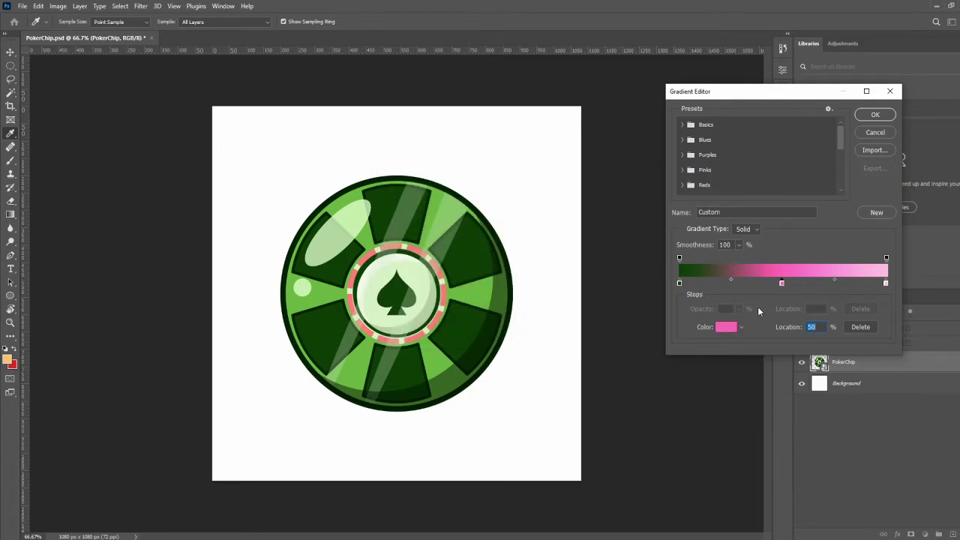
click(726, 327)
click(339, 273)
click(615, 160)
click(886, 282)
click(727, 327)
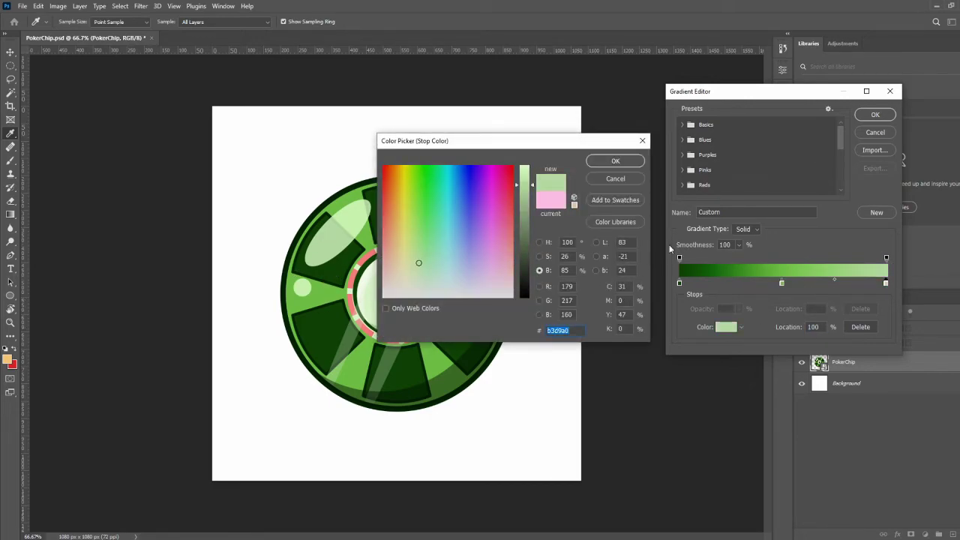
click(370, 292)
click(620, 162)
click(875, 114)
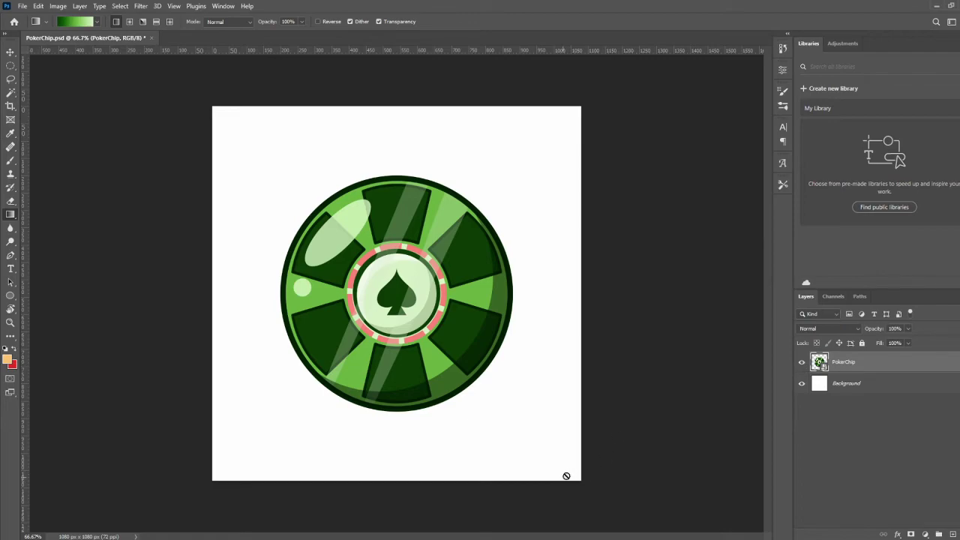
Step: Fill the Background layer with the green gradient, running diagonally from dark at the canvas's lower-right corner to pale at its upper-left corner
key(alt+bracketleft)
drag(547, 437, 236, 137)
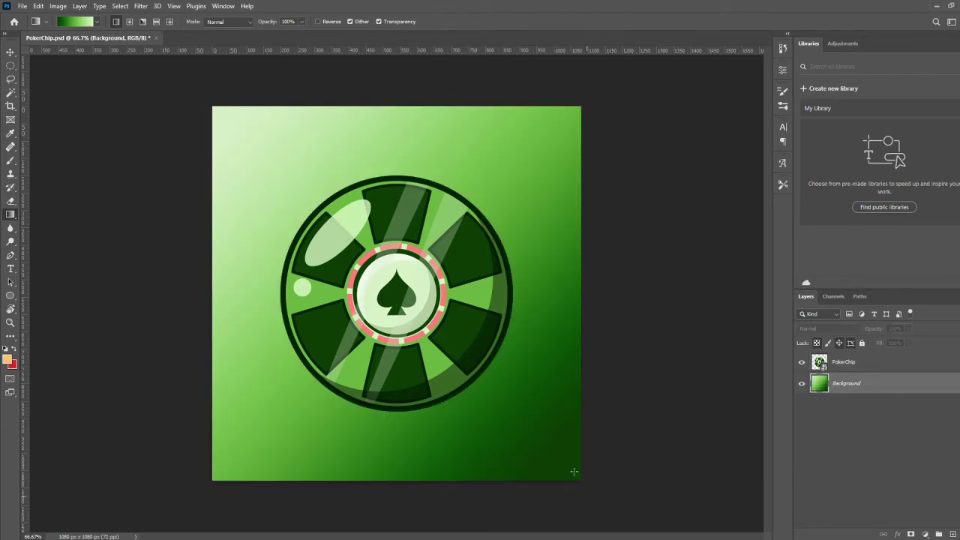
drag(584, 493, 150, 48)
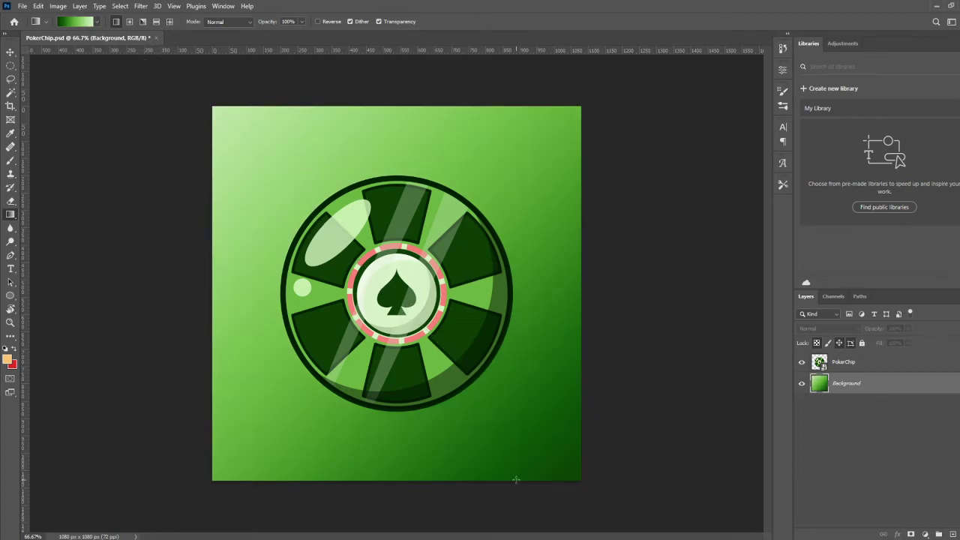
drag(555, 453, 141, 35)
drag(492, 367, 142, 39)
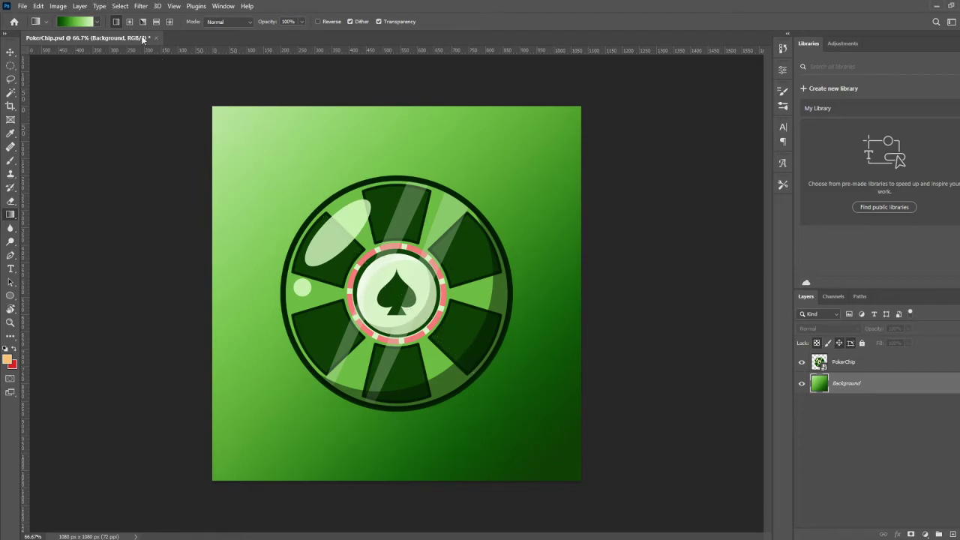
drag(555, 452, 194, 82)
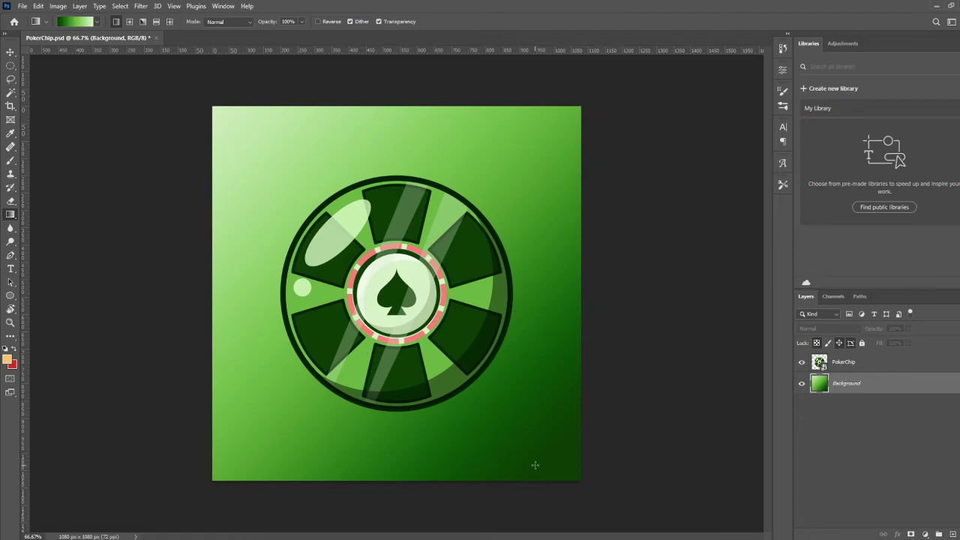
Step: Add a new empty layer directly above the Background layer
click(862, 361)
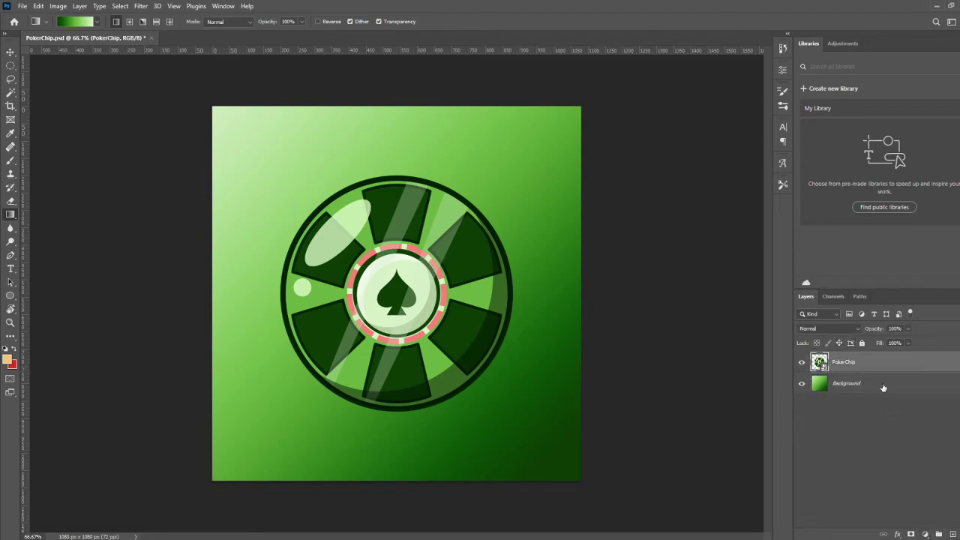
click(884, 387)
click(953, 534)
Step: Duplicate the PokerChip layer and rasterize the original beneath the copy
click(847, 366)
right_click(848, 365)
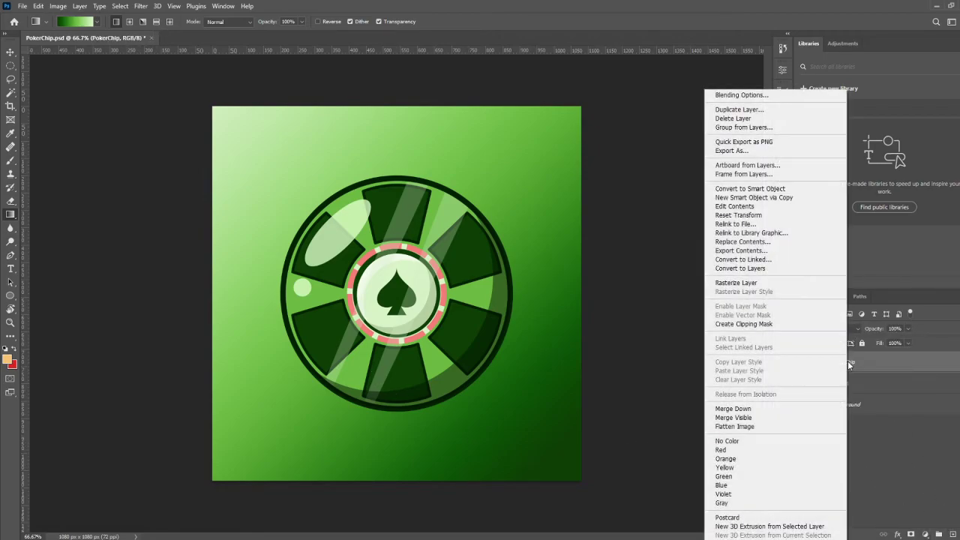
click(910, 369)
key(ctrl+j)
click(844, 386)
right_click(843, 386)
click(754, 282)
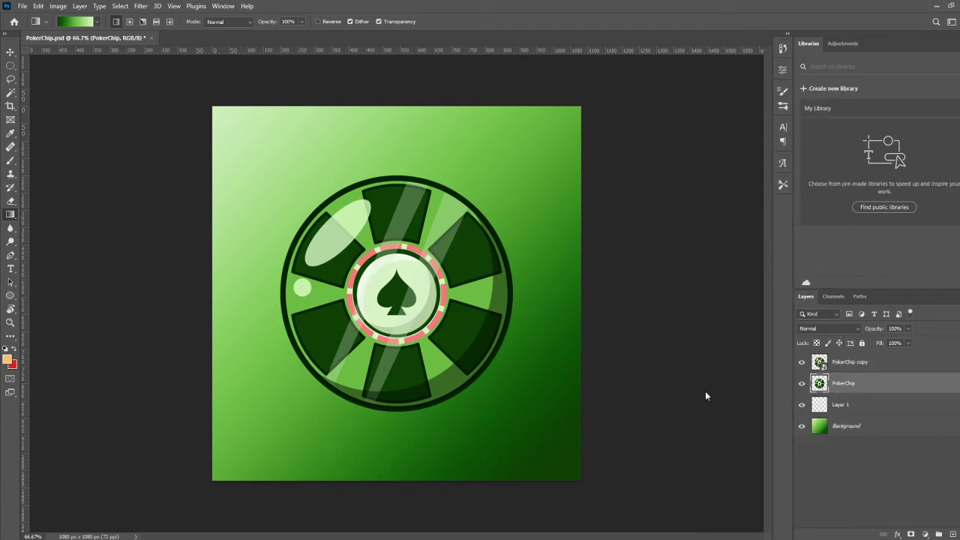
Step: Fill the rasterized PokerChip layer's silhouette with a very dark green based on the background's dark corner colour
ctrl+click(820, 383)
key(b)
alt+click(557, 447)
click(7, 360)
click(530, 281)
click(615, 161)
key(b)
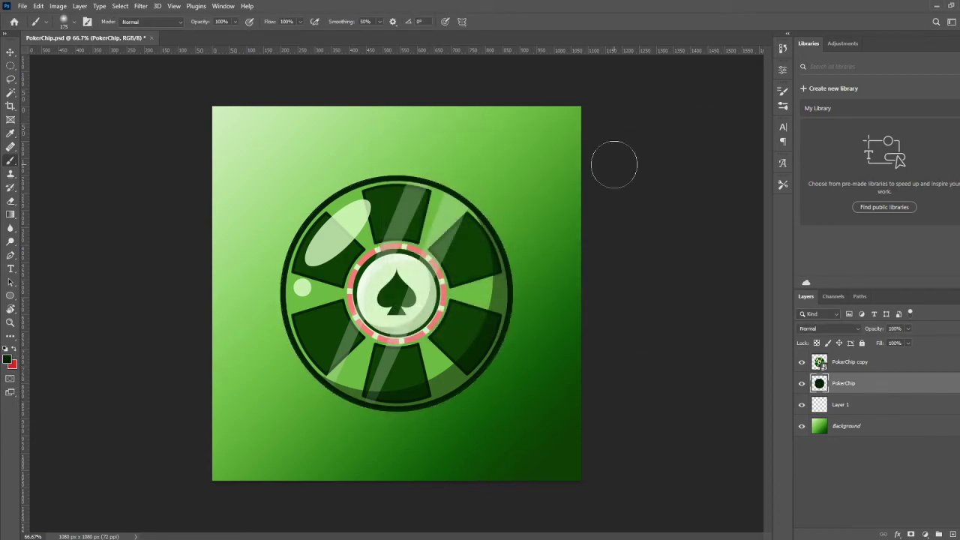
Step: Offset the dark silhouette diagonally down and to the right so it forms a shadow behind the chip
key(v)
key(shift+Down)
key(shift+Right)
key(shift+Down)
key(shift+Right)
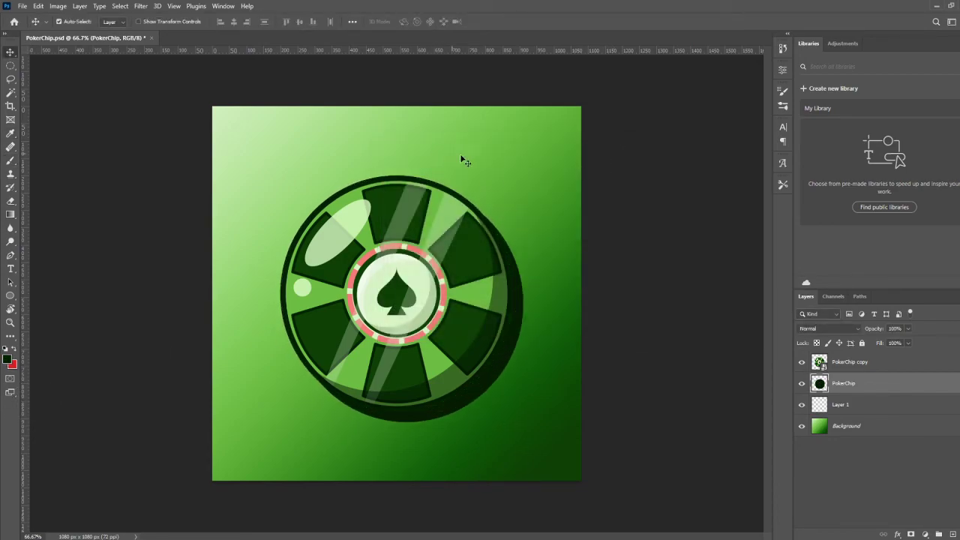
Step: Set the shadow layer's opacity to 85% and its fill to 80%, and save PokerChip.psd
text(85)
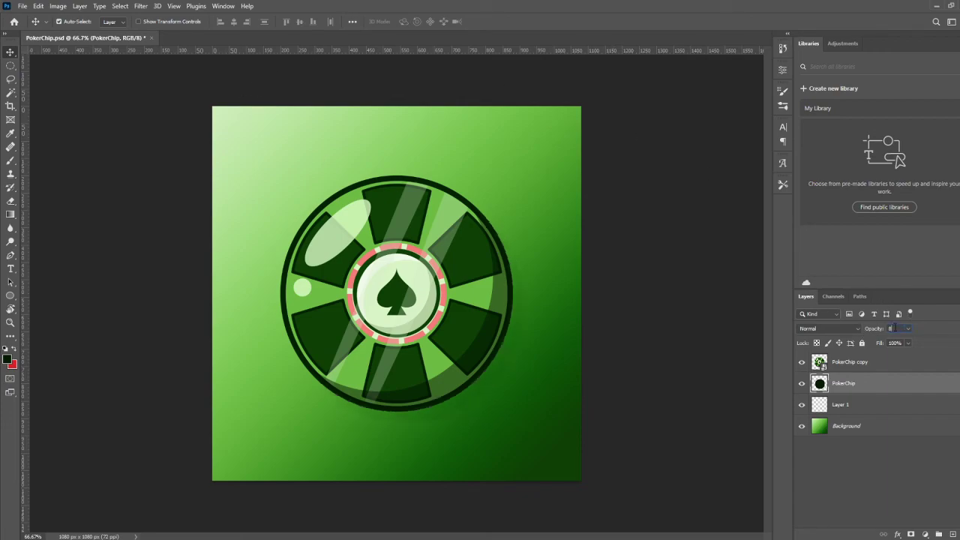
text(80)
key(Return)
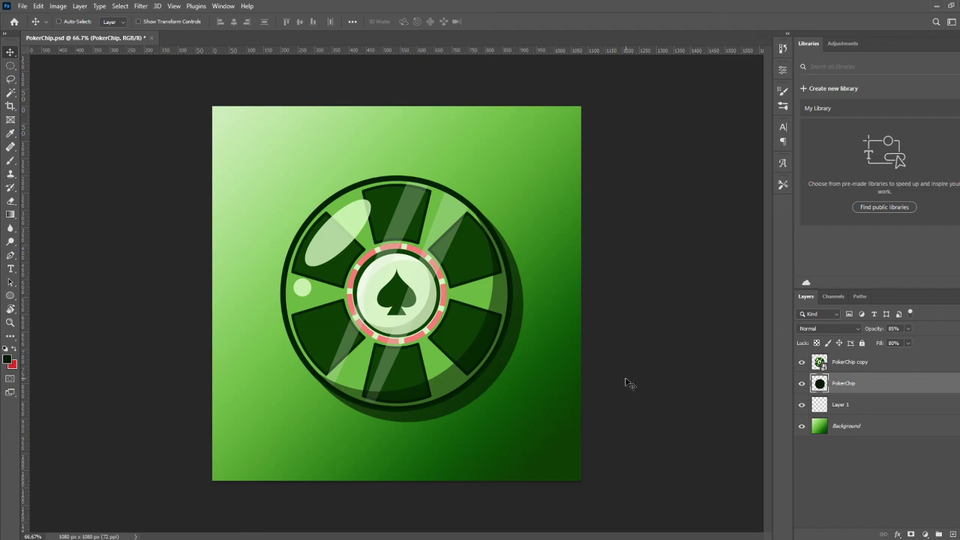
key(ctrl+s)
click(562, 145)
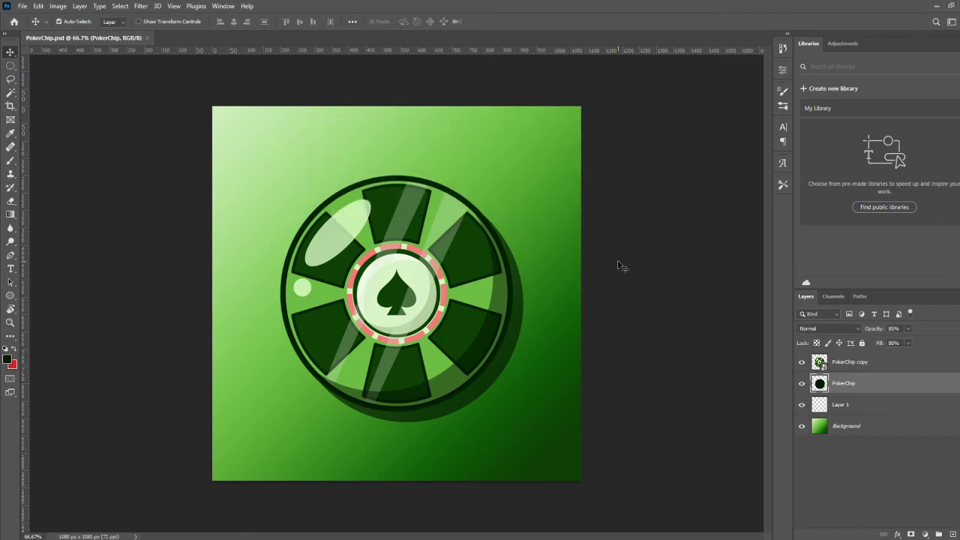